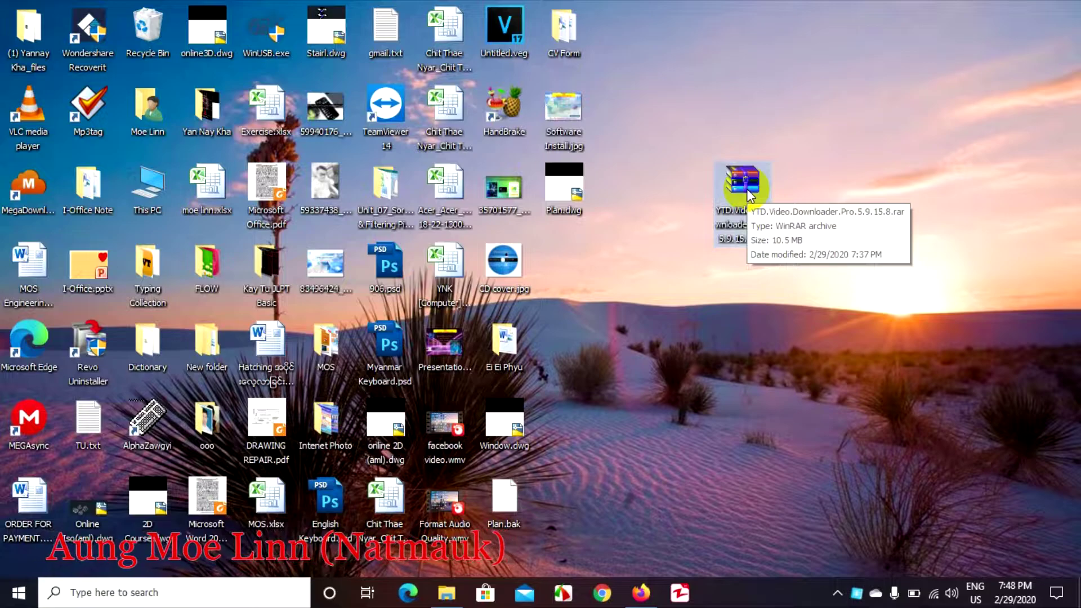
right_click(869, 132)
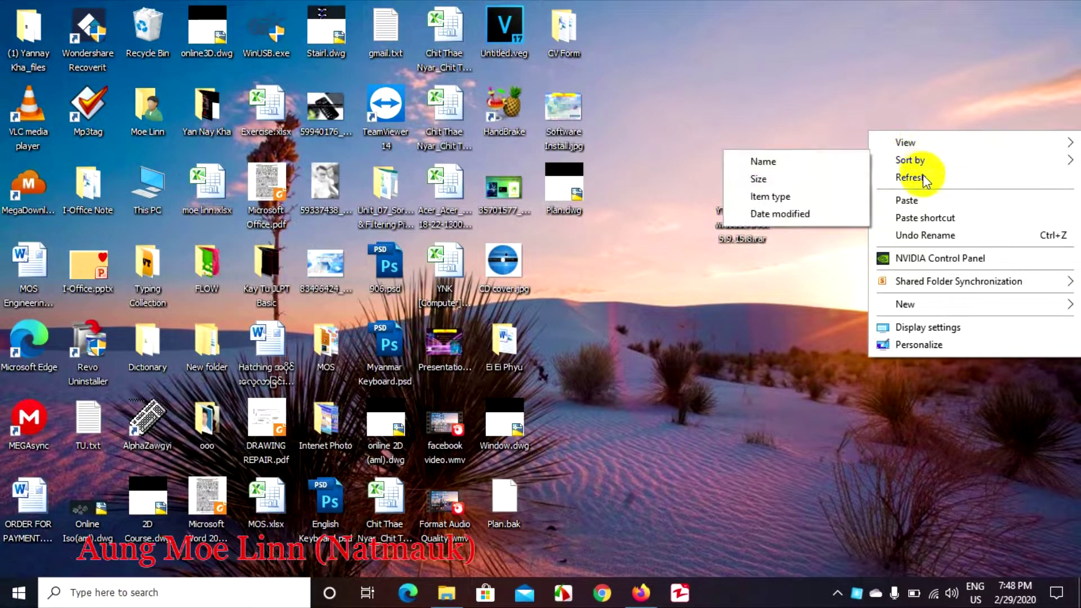
click(923, 177)
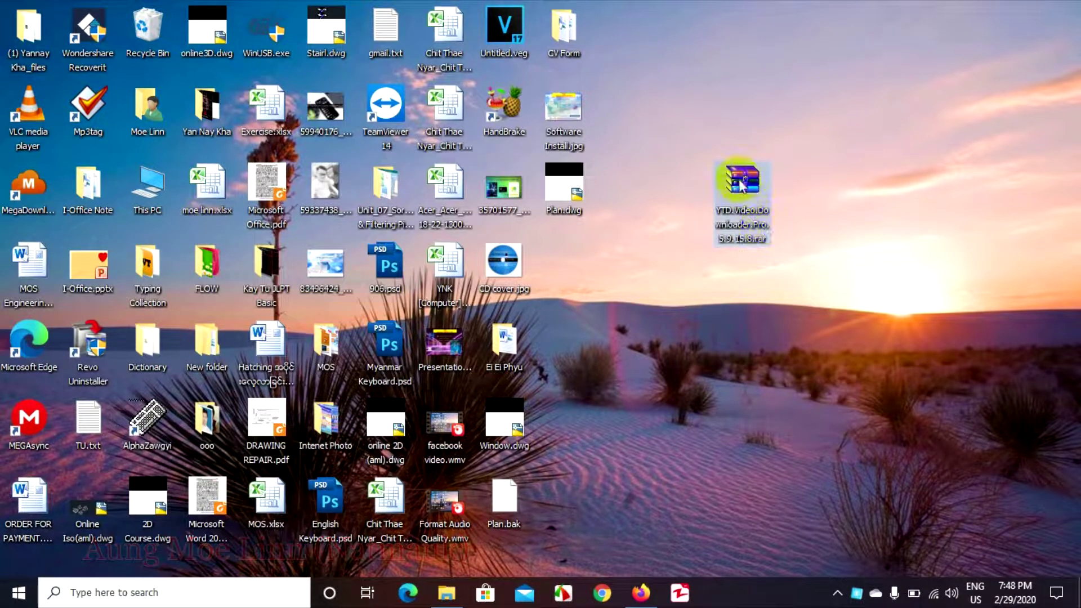
mouse_move(738, 177)
mouse_down()
mouse_move(774, 181)
mouse_move(779, 220)
mouse_move(762, 234)
mouse_move(757, 221)
mouse_move(738, 221)
mouse_up()
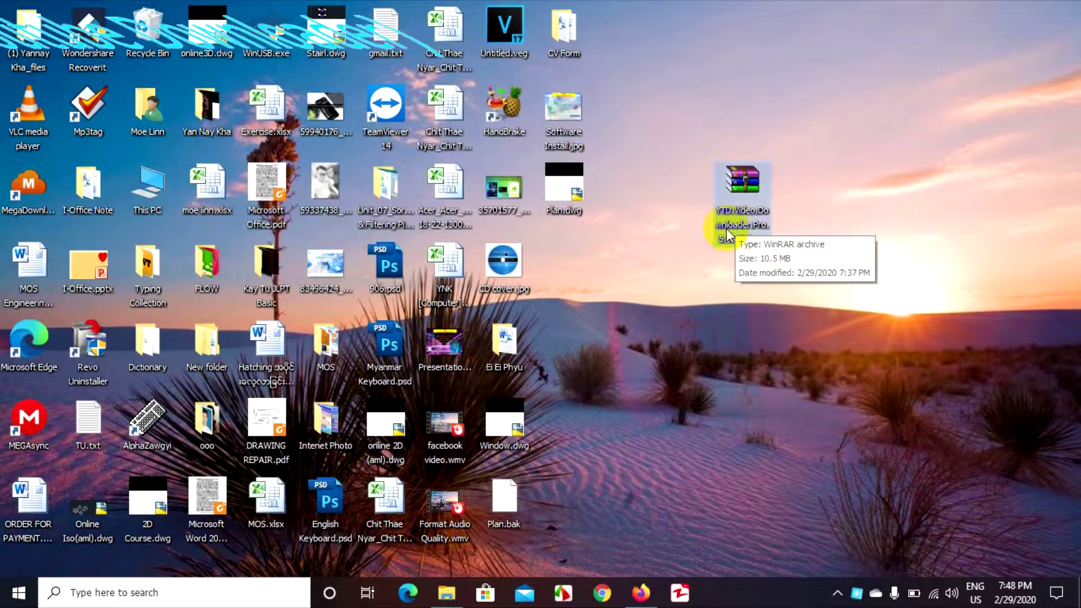
mouse_move(727, 194)
mouse_down()
mouse_move(714, 186)
mouse_move(791, 205)
mouse_move(783, 189)
mouse_move(741, 180)
mouse_up()
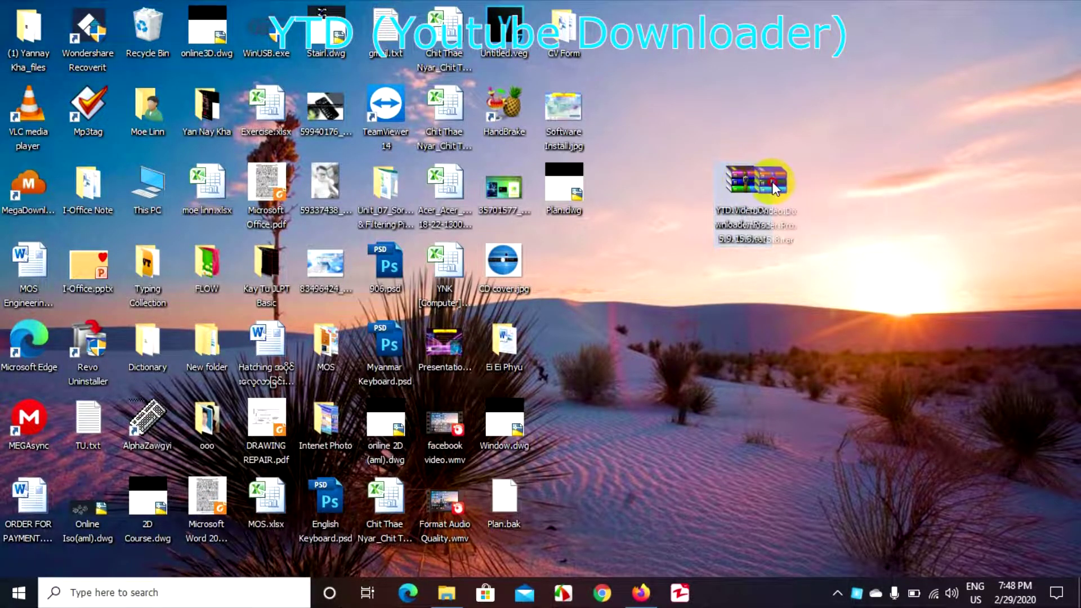
mouse_move(752, 192)
mouse_down()
mouse_move(813, 181)
mouse_move(767, 197)
mouse_up()
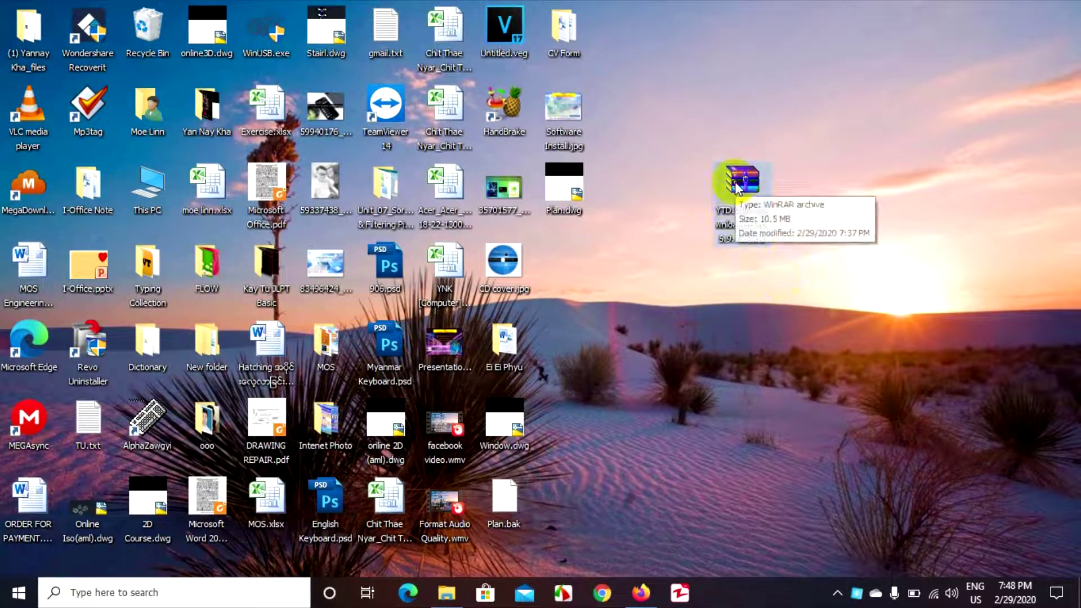
drag(763, 191, 721, 188)
right_click(835, 178)
click(834, 224)
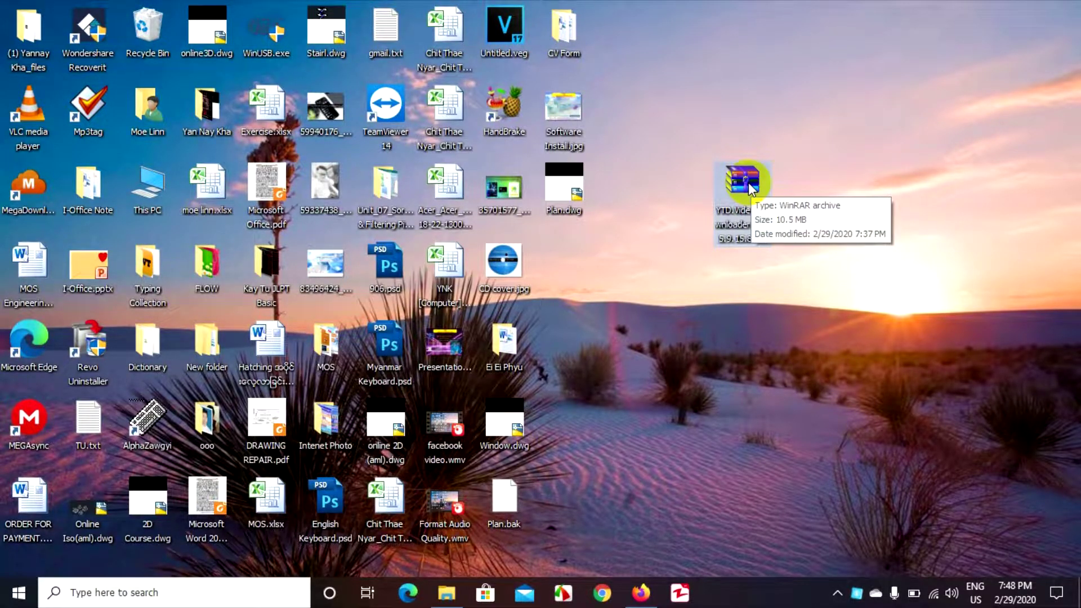
right_click(822, 158)
click(854, 205)
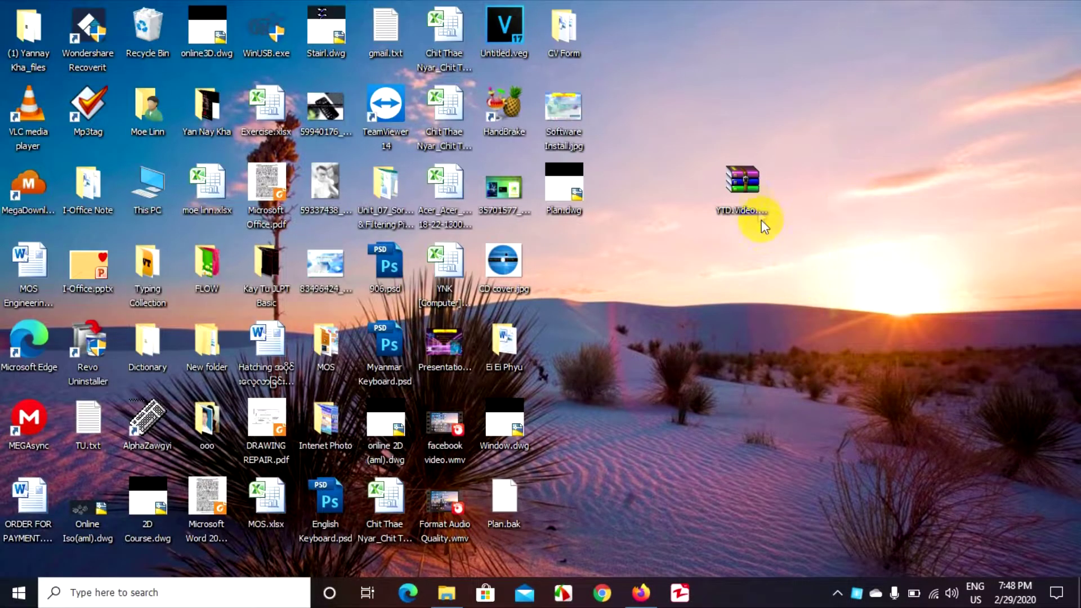
Extract the YTD.Video.Downloader.Pro.5.9.15.8.rar archive onto the desktop and place the extracted folder beneath the archive
right_click(739, 190)
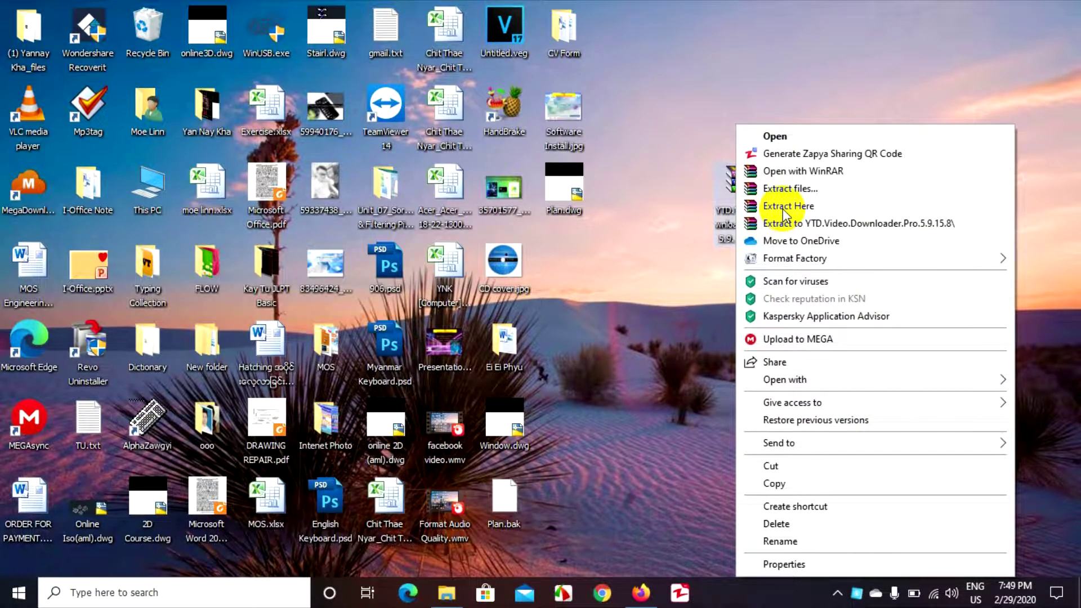
click(783, 211)
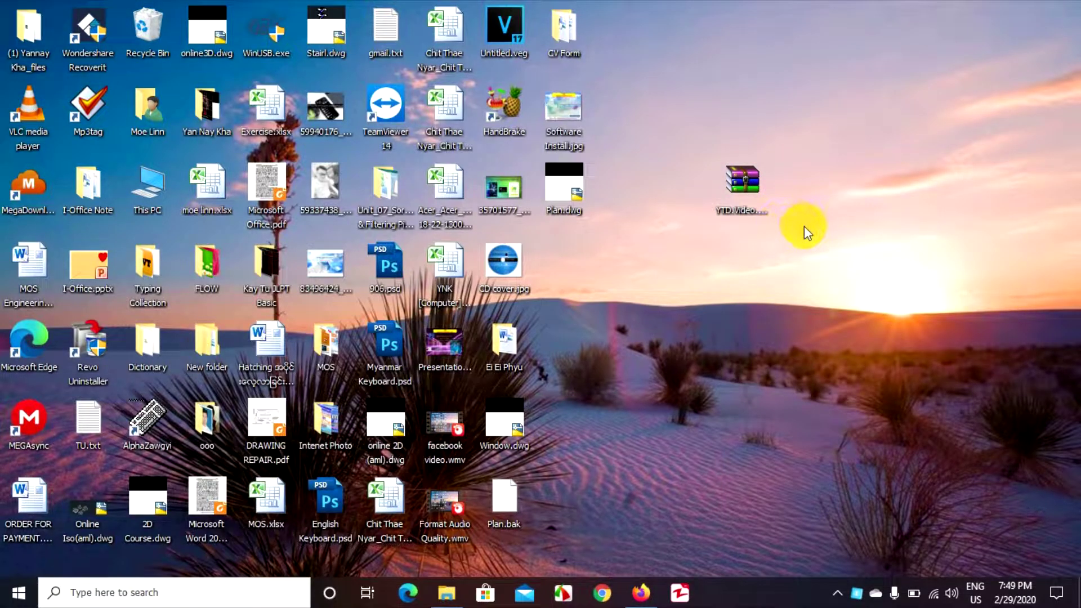
right_click(856, 148)
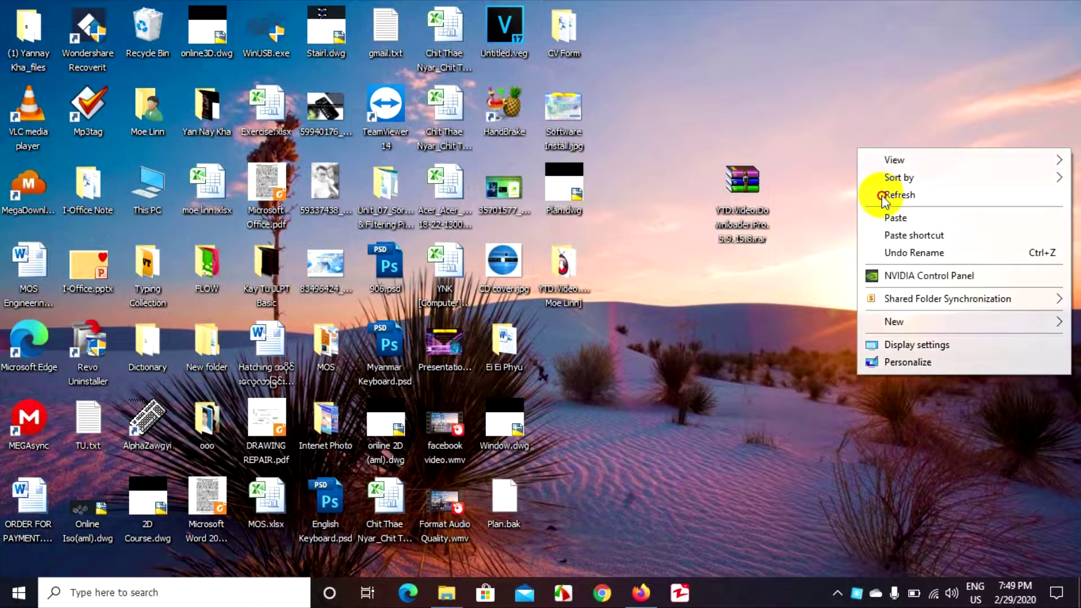
click(895, 196)
drag(592, 278, 719, 328)
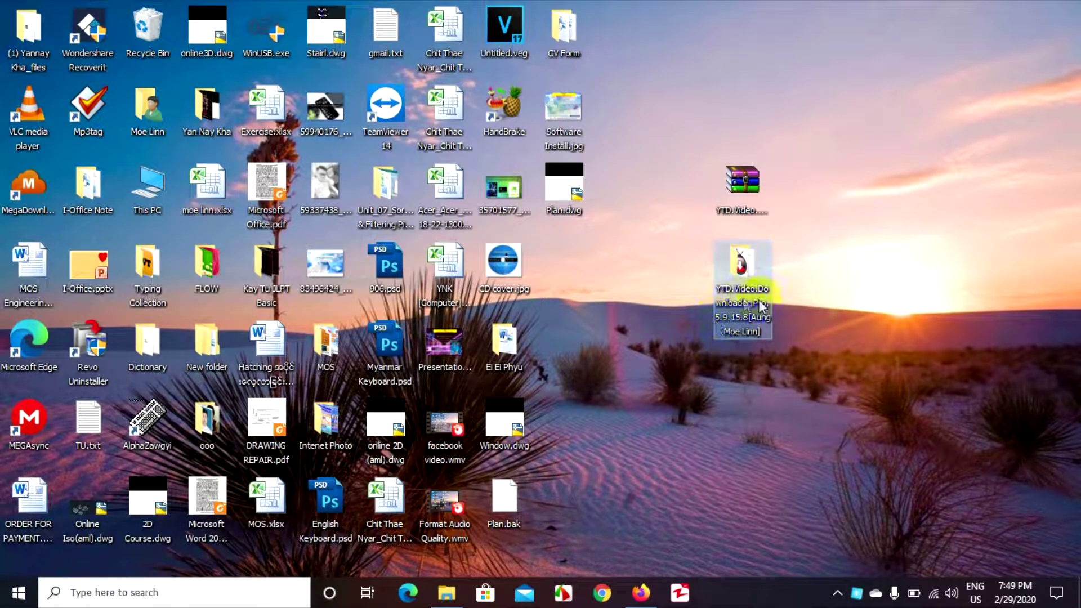
right_click(803, 229)
click(816, 273)
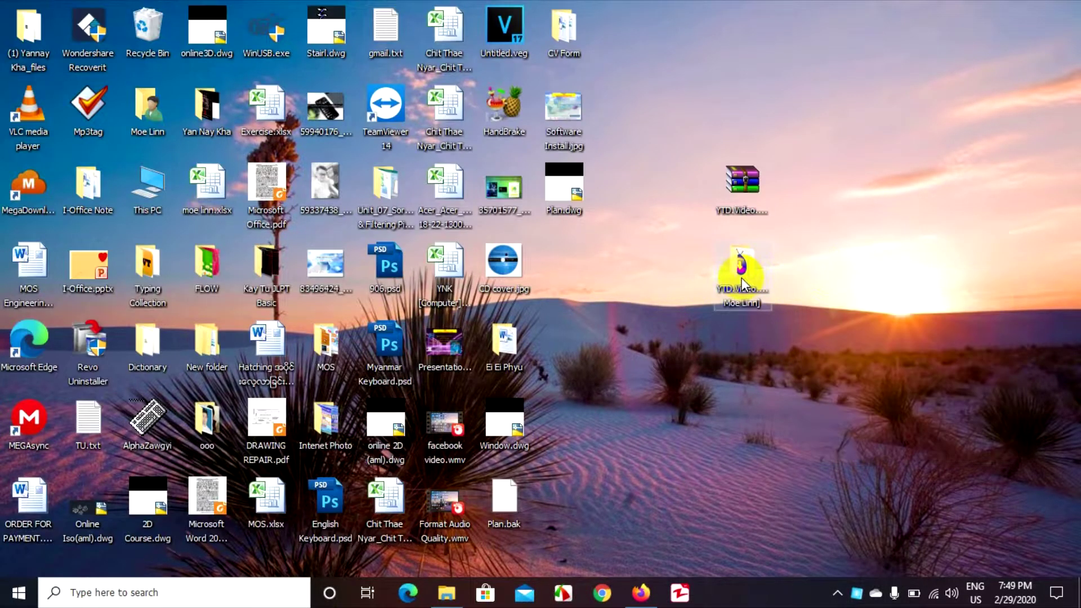
Open the extracted YTD Video Downloader folder and run YTDSetup.exe as administrator
mouse_move(746, 273)
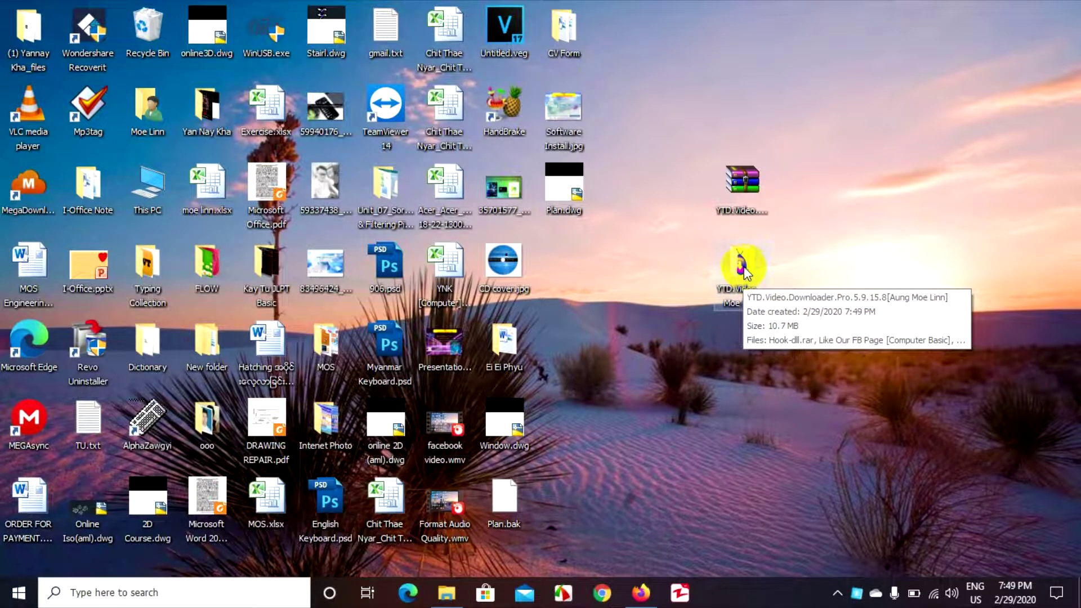
double_click(742, 268)
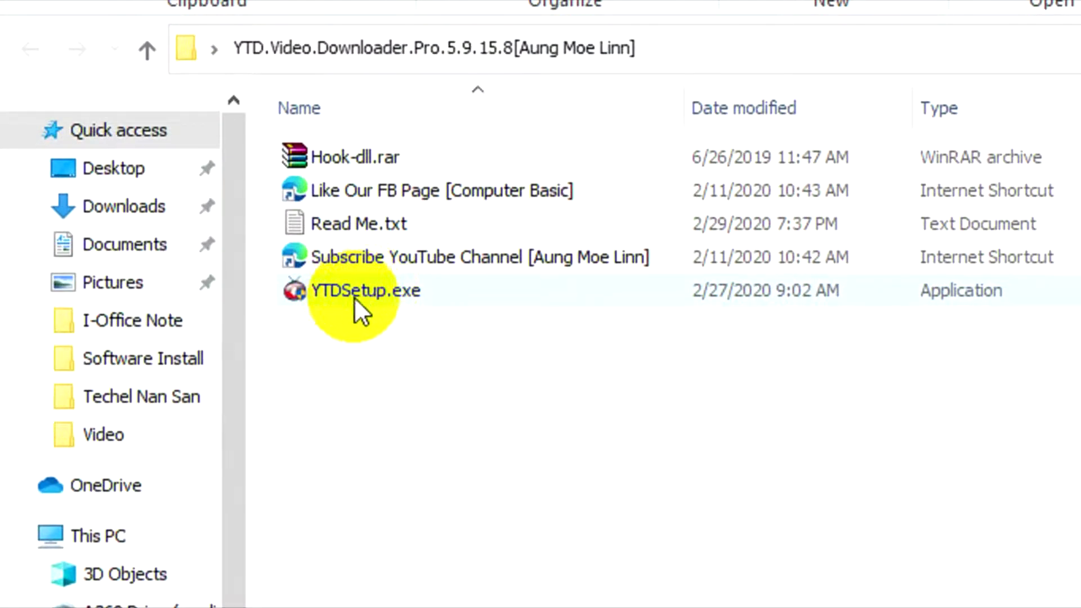
click(388, 393)
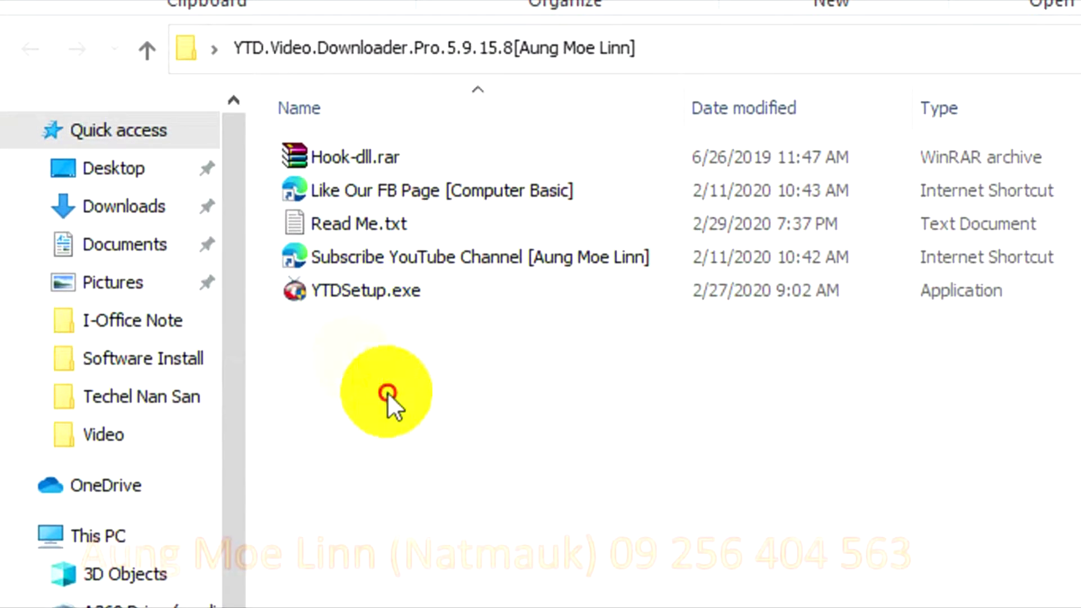
click(319, 296)
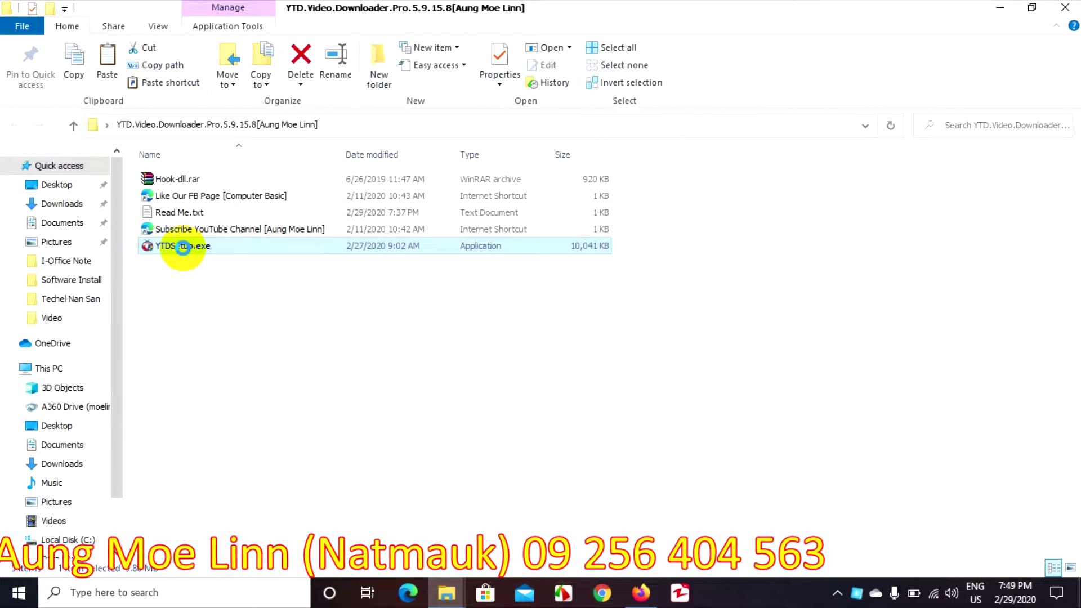
right_click(182, 246)
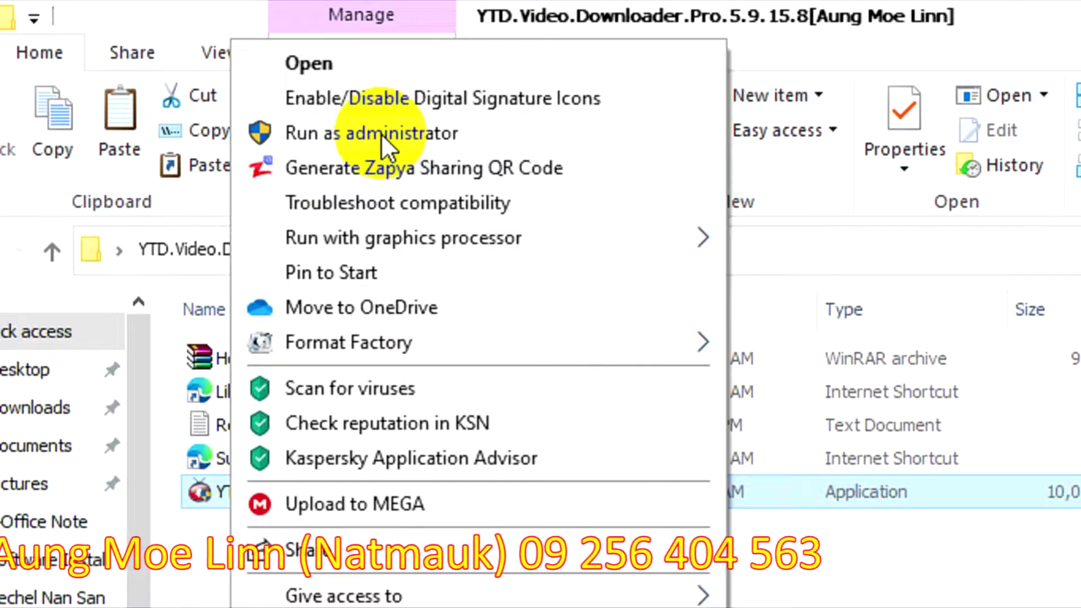
click(347, 131)
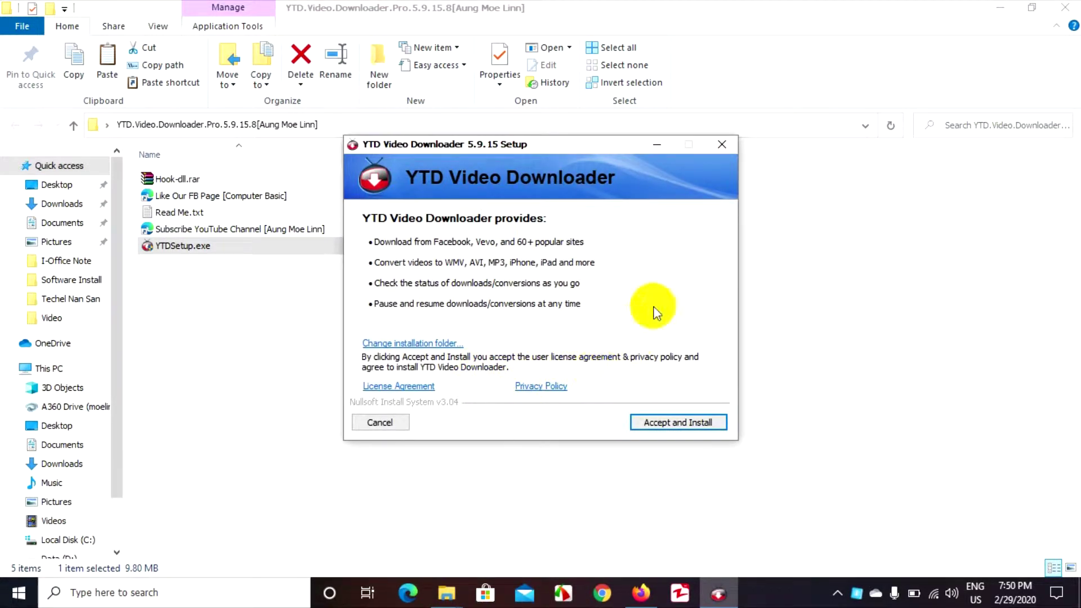
Install YTD Video Downloader, accepting the licence and the Avast Free Antivirus offer, and finish setup without starting the program
click(678, 423)
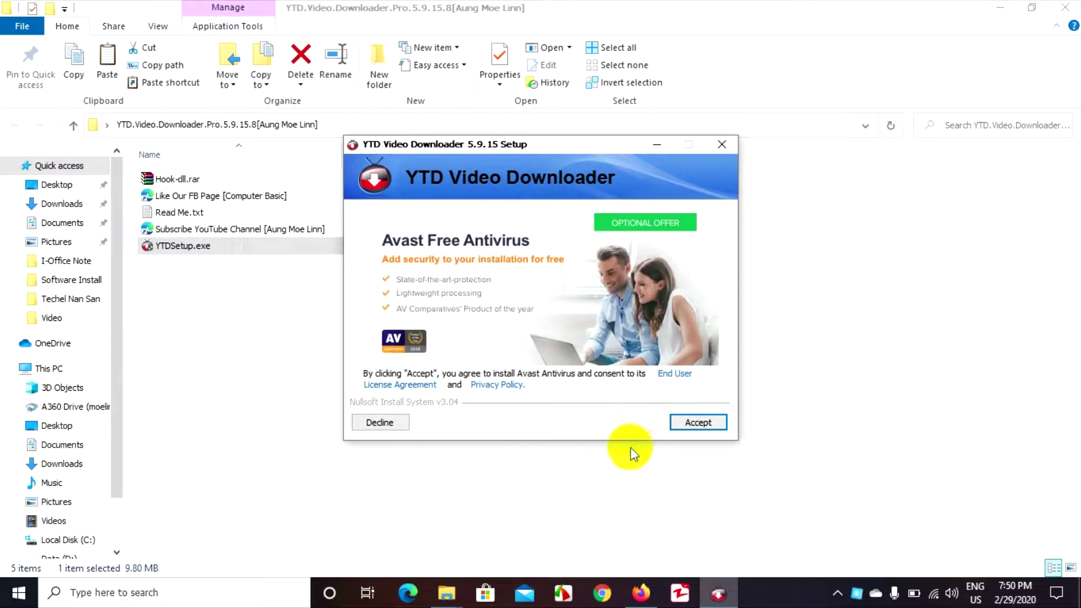
click(694, 425)
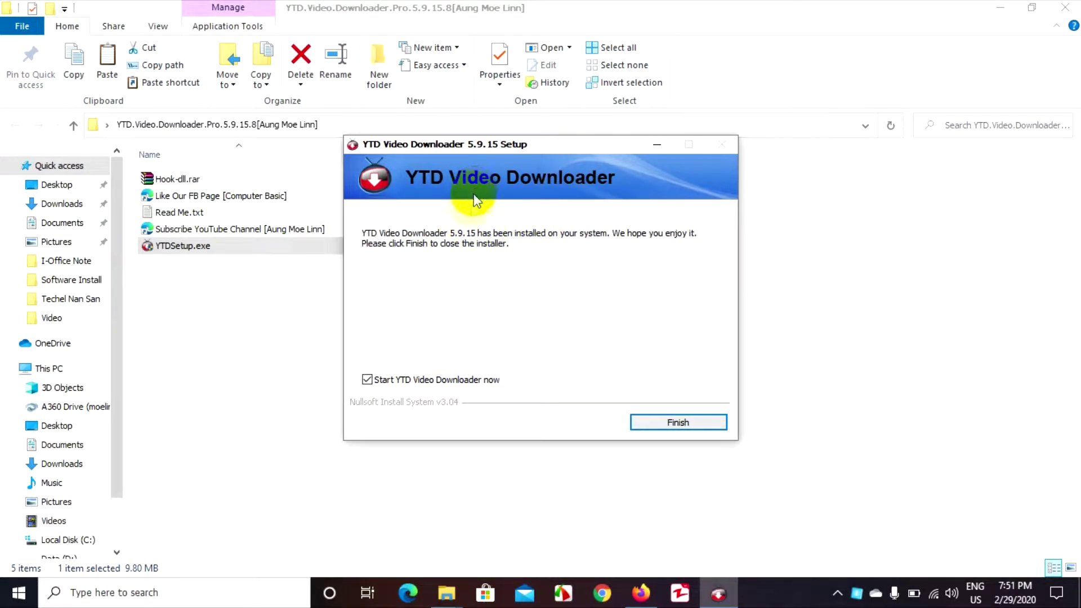
click(392, 382)
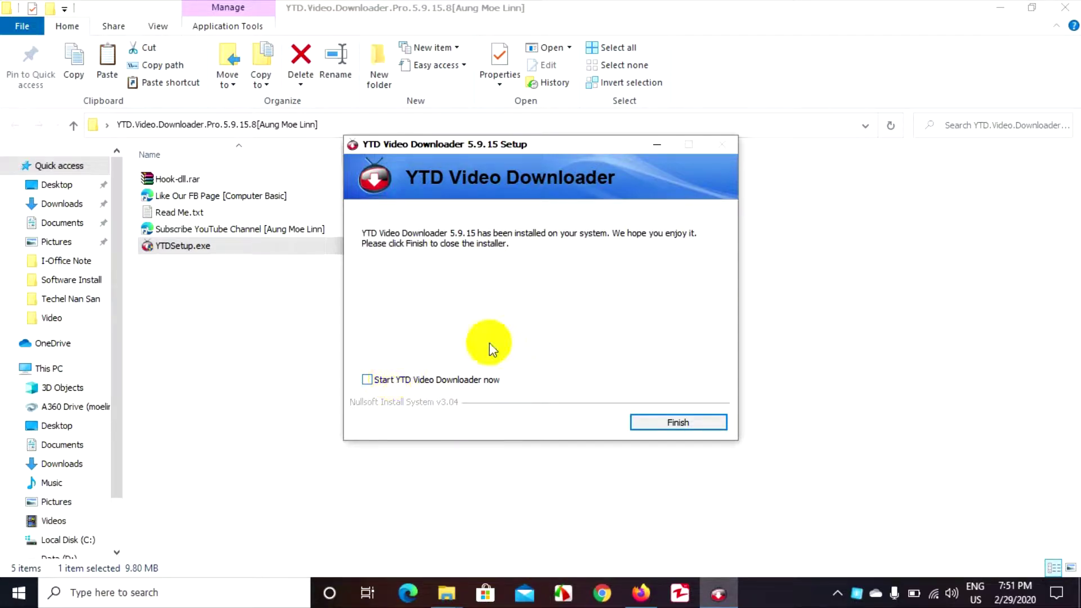
click(687, 426)
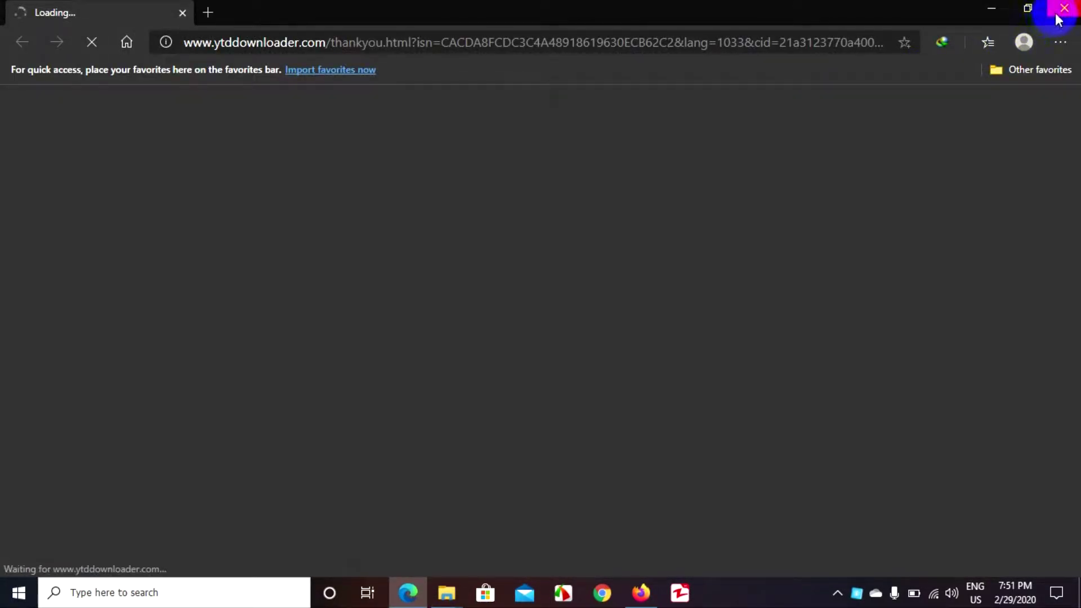
Close the browser with the YTD thank-you page and return to the extracted YTD Video Downloader folder
click(1064, 7)
click(999, 7)
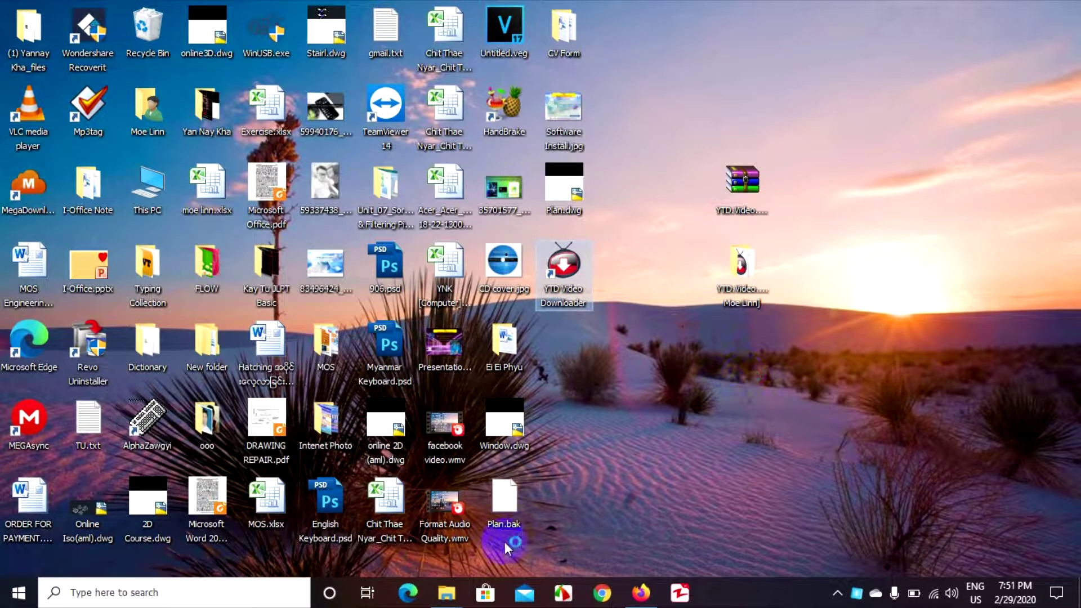
mouse_move(447, 591)
click(503, 521)
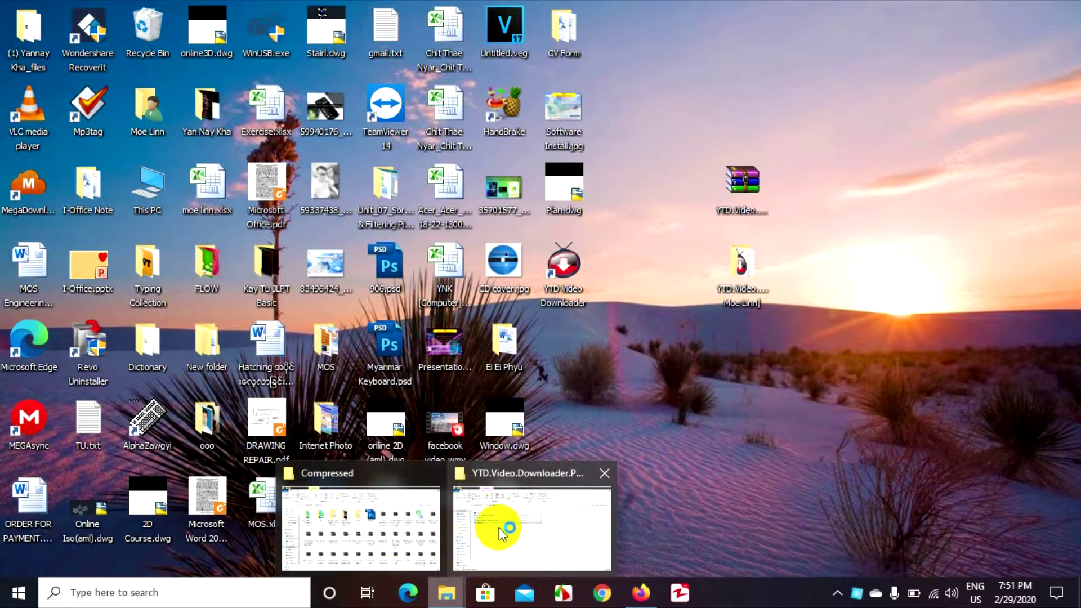
click(502, 521)
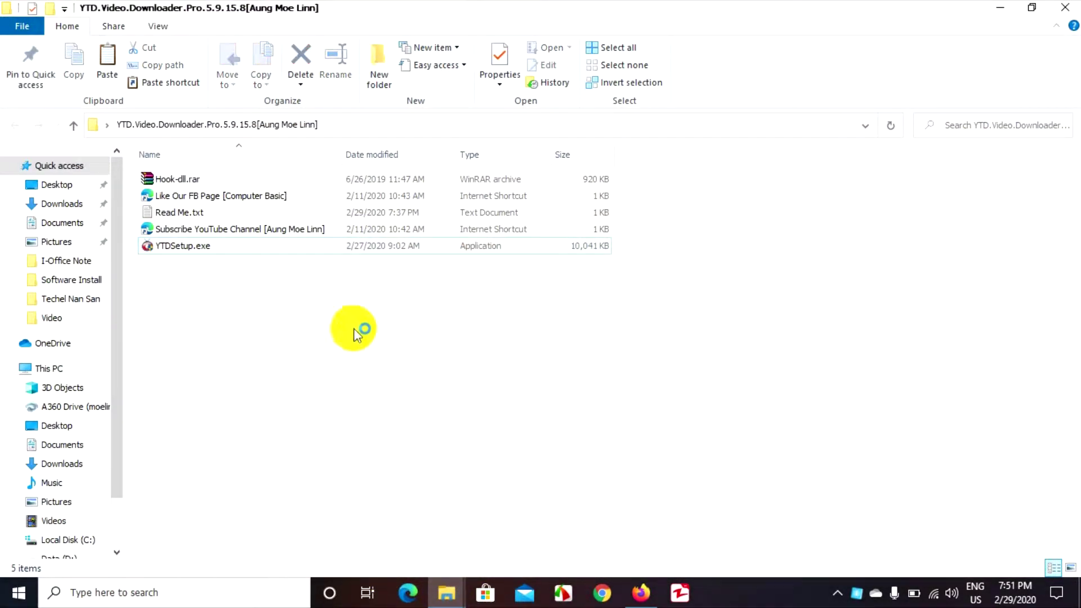
Extract Hook-dll.rar into the current folder
click(178, 184)
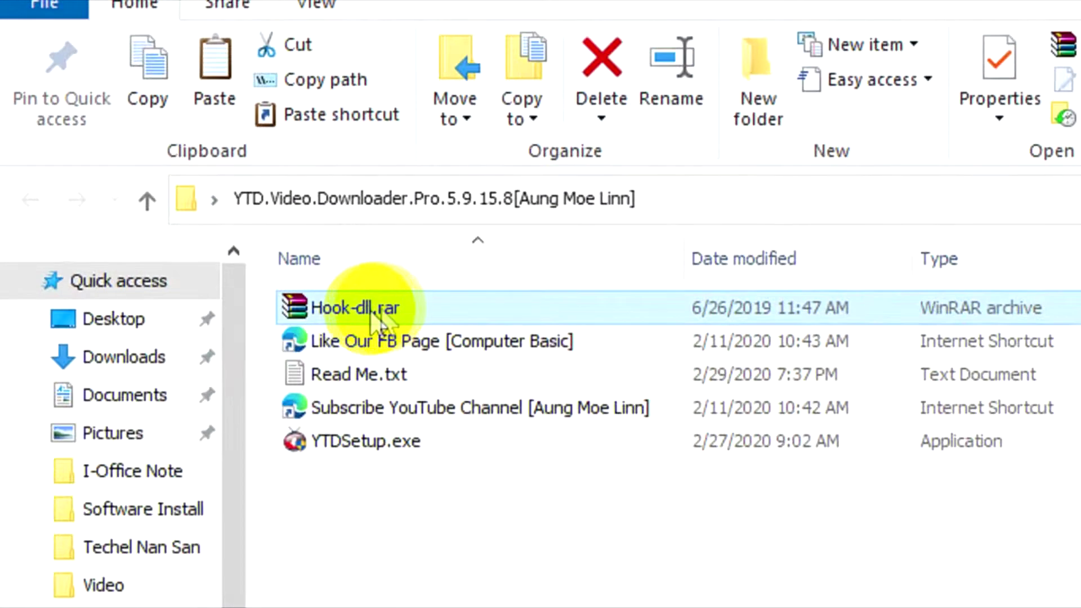
mouse_move(355, 309)
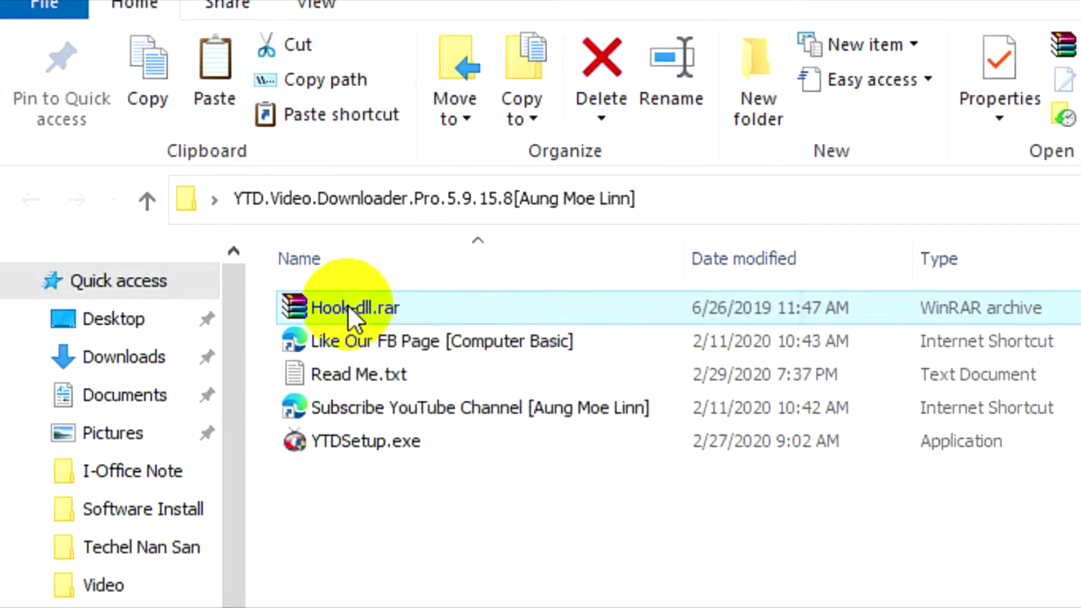
right_click(347, 307)
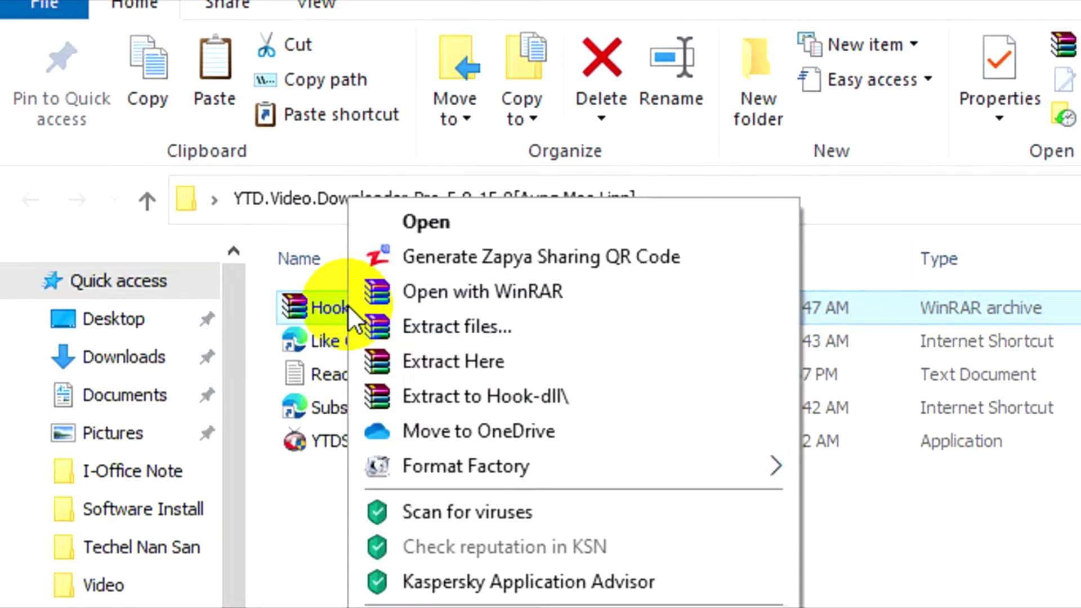
click(434, 362)
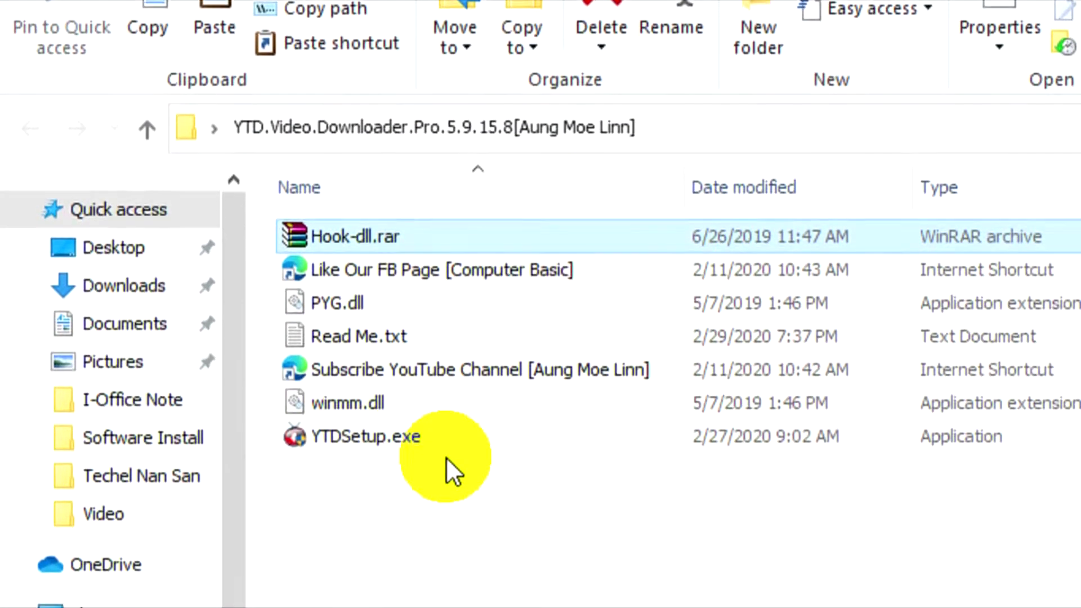
Select PYG.dll and winmm.dll together in the extracted folder and copy them
click(344, 400)
click(338, 303)
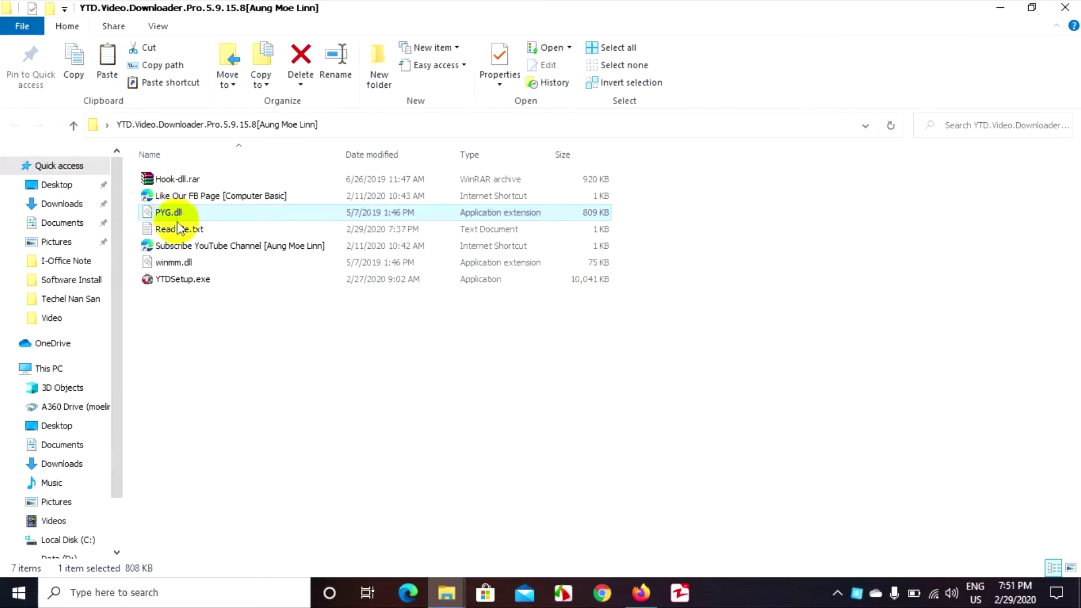
click(175, 264)
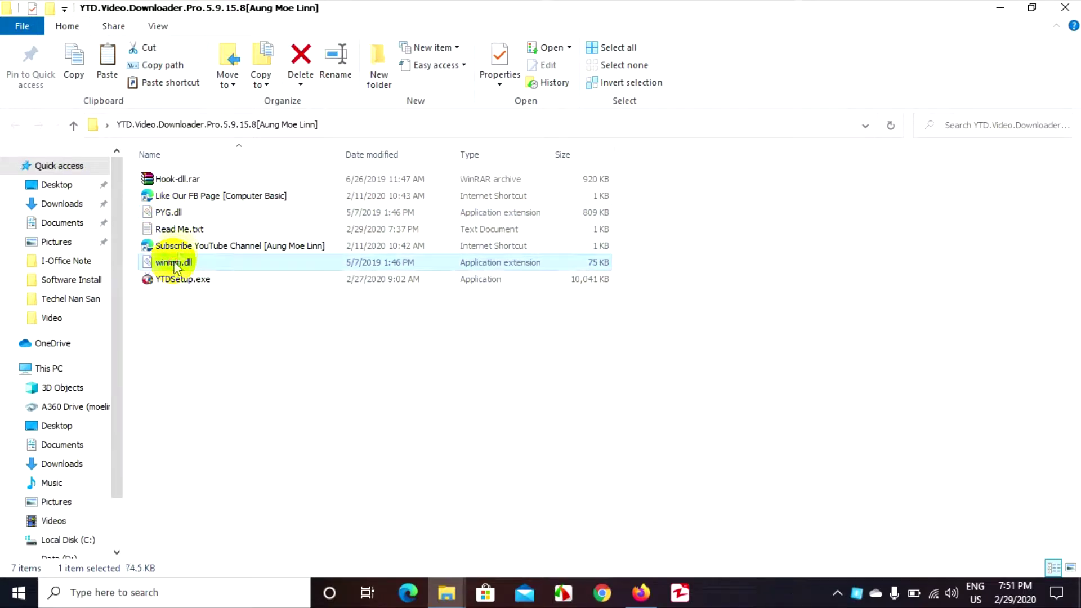
ctrl+click(168, 213)
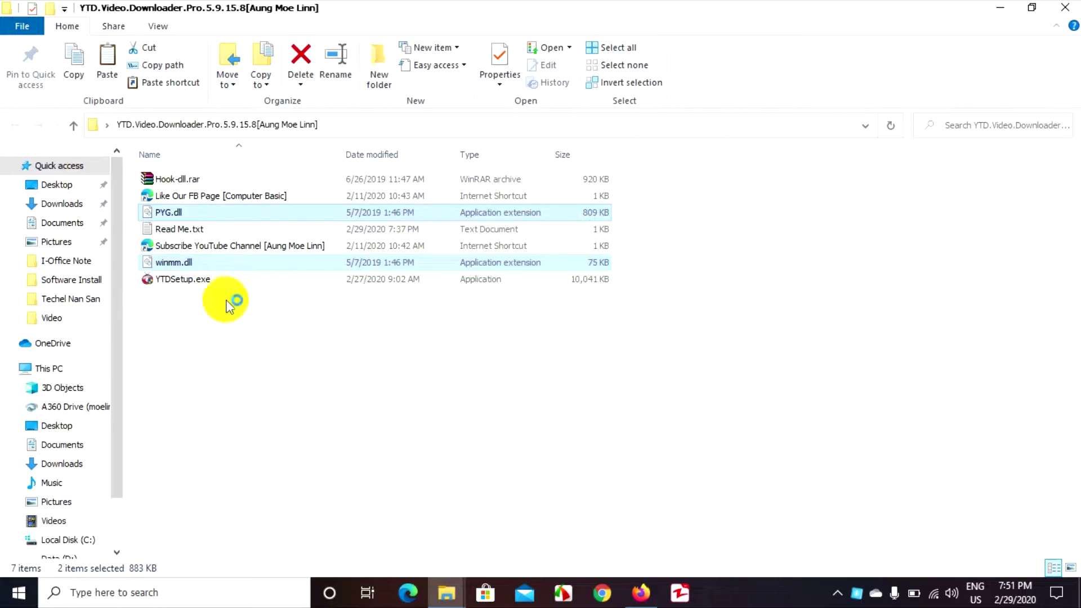
click(244, 338)
click(176, 264)
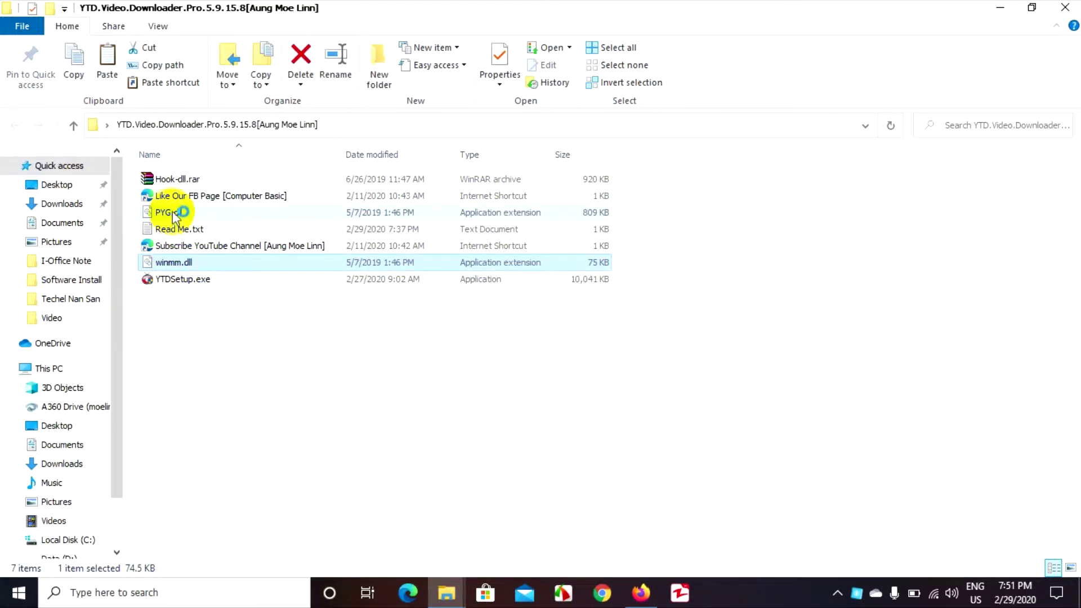
click(172, 213)
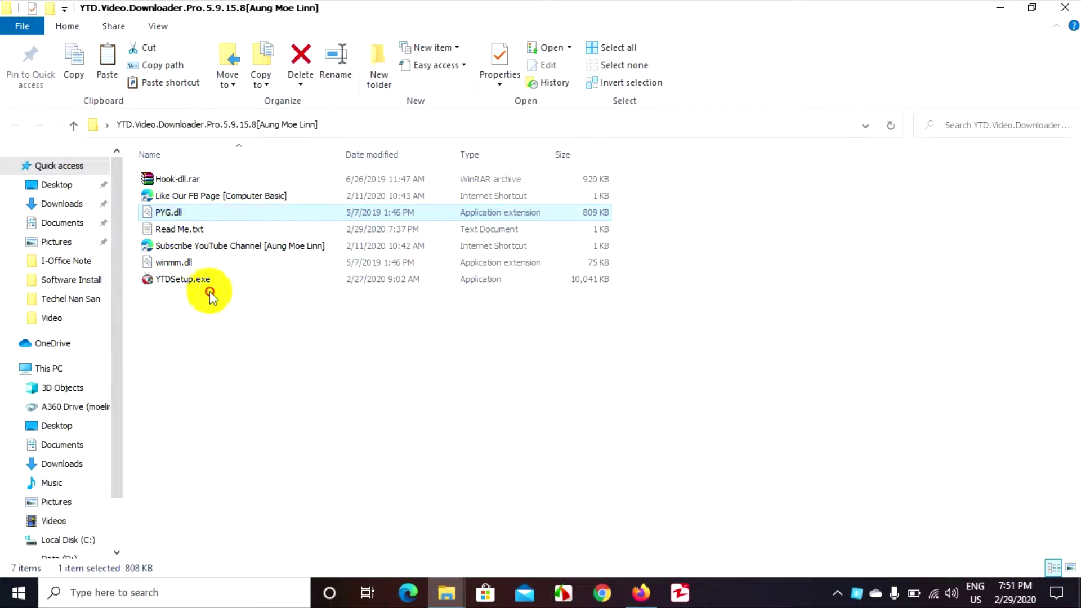
click(176, 263)
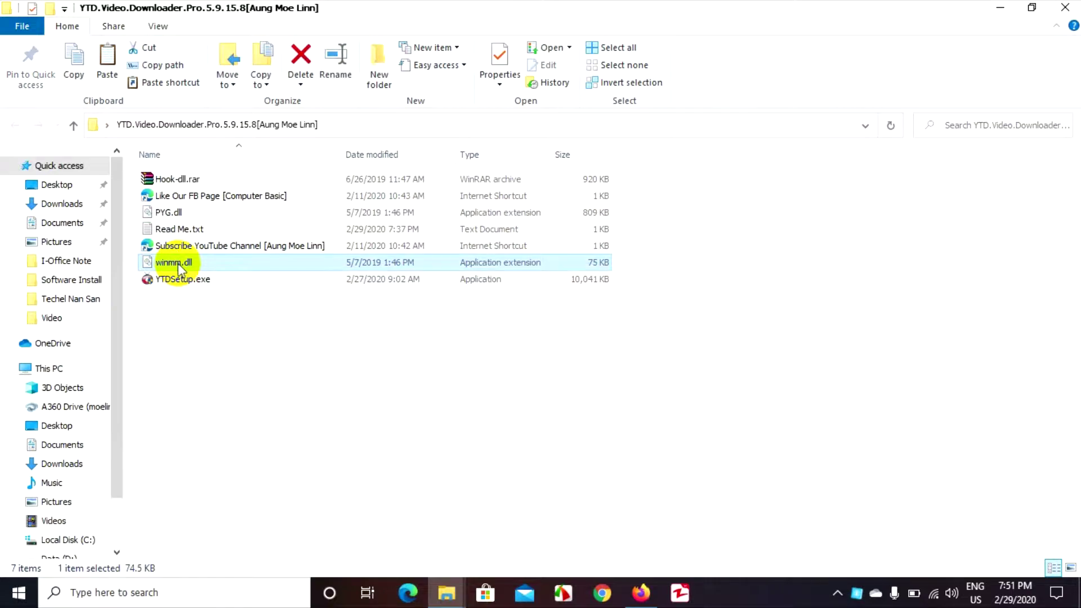
click(166, 214)
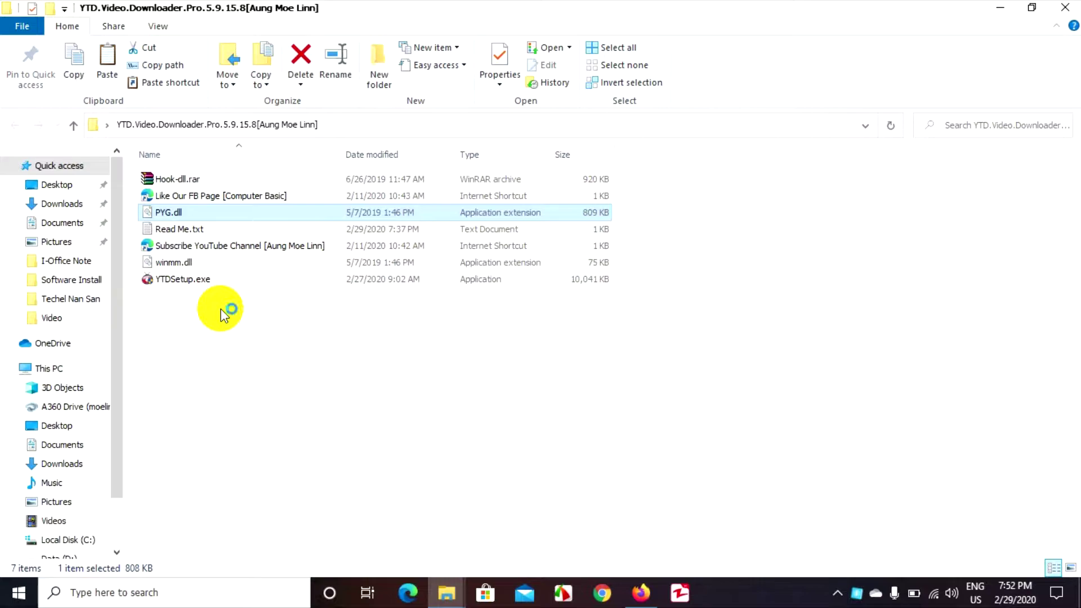
ctrl+click(167, 263)
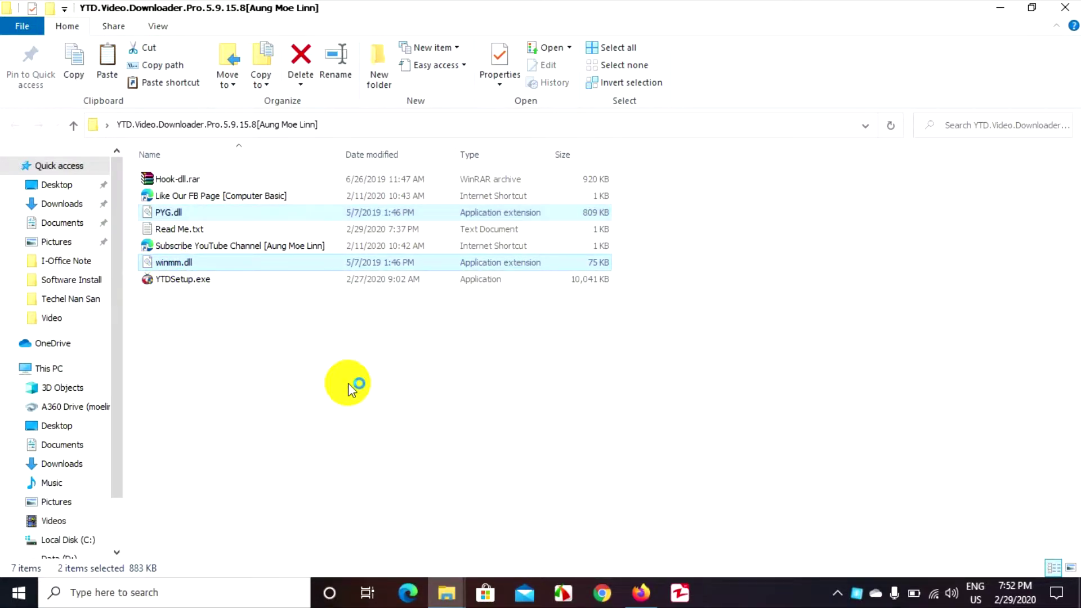
Minimize the extracted folder and open the file location of the YTD Video Downloader desktop shortcut
click(997, 10)
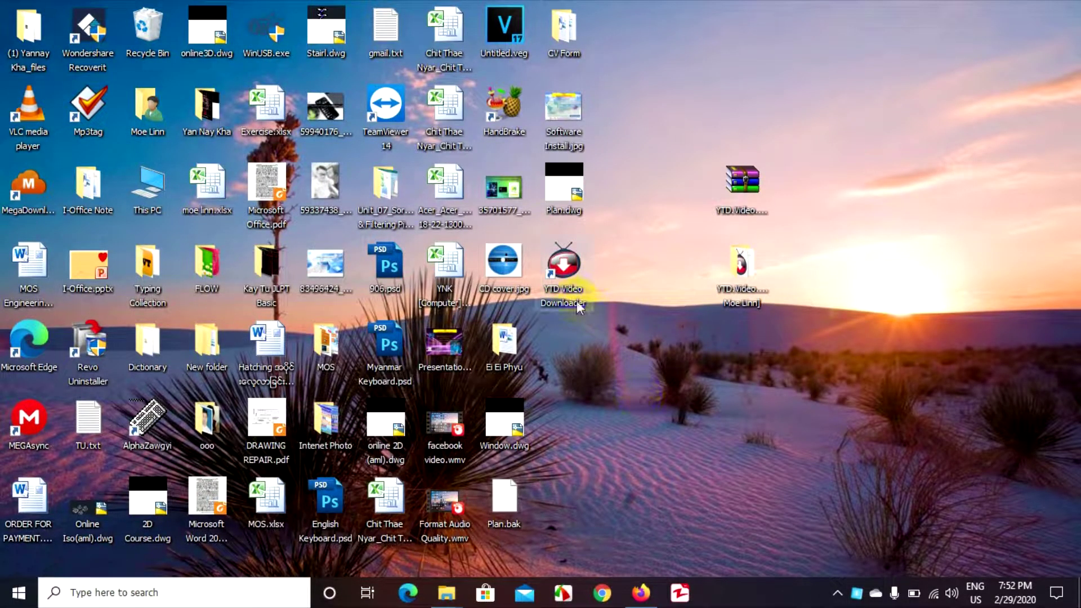
click(565, 275)
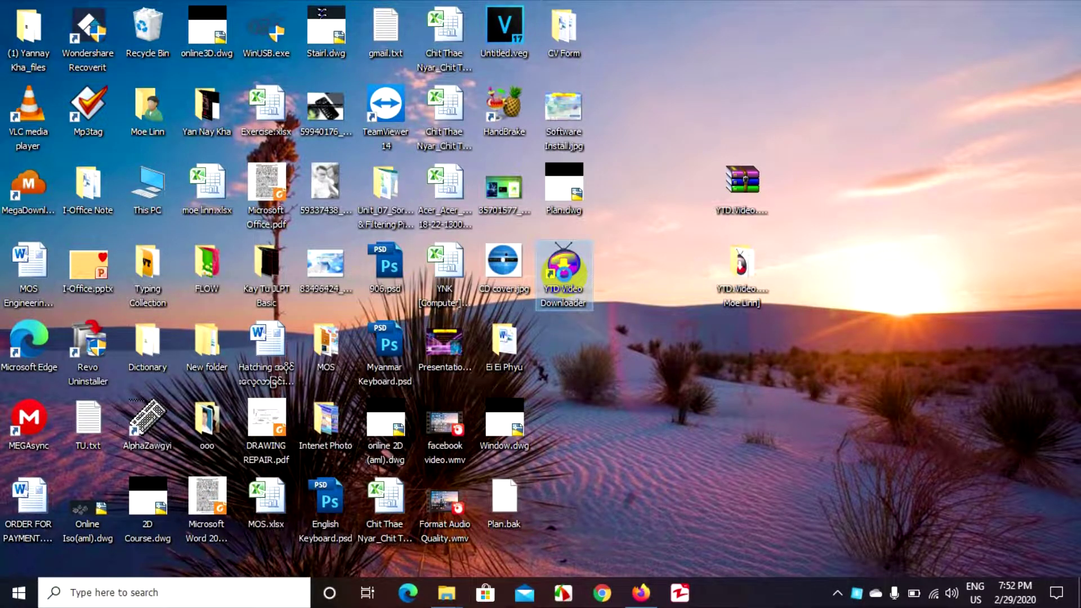
right_click(567, 279)
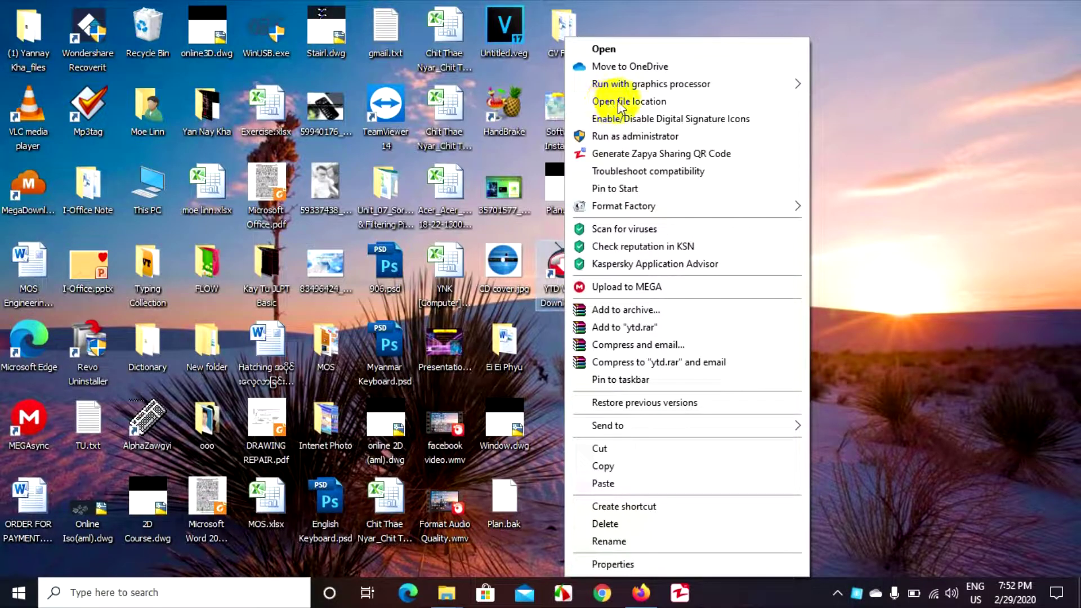
click(638, 102)
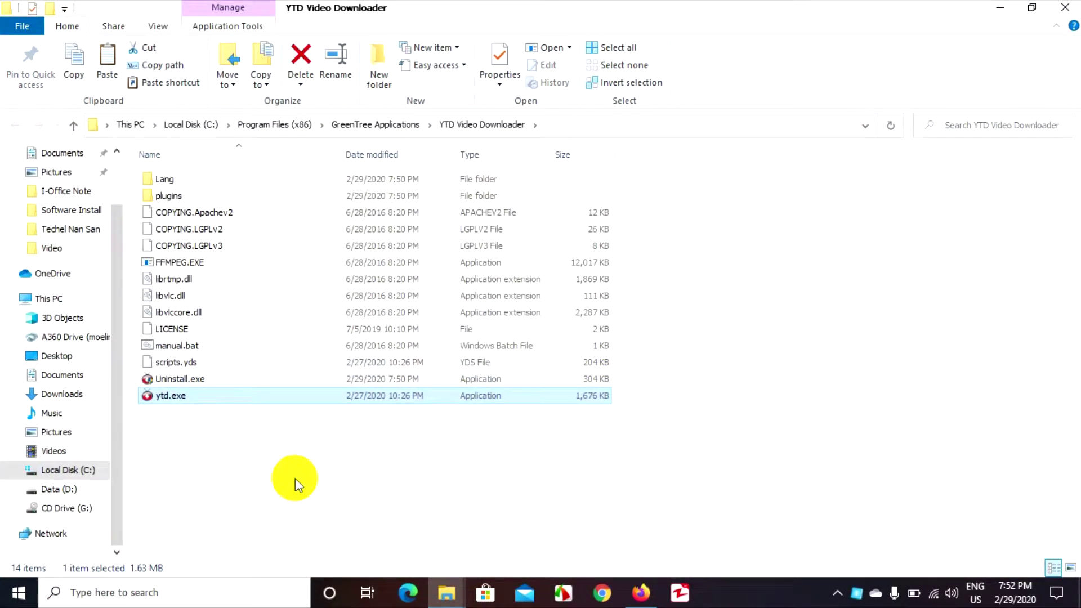
Paste the two copied DLL files into the YTD Video Downloader program folder with administrator permission and close the folder
click(223, 447)
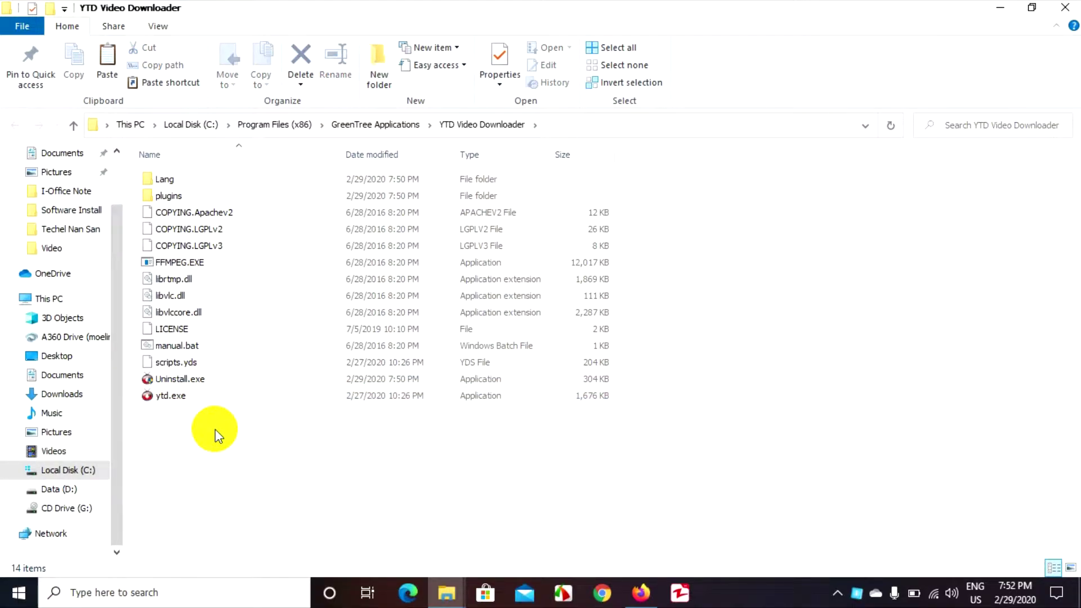
key(ctrl+v)
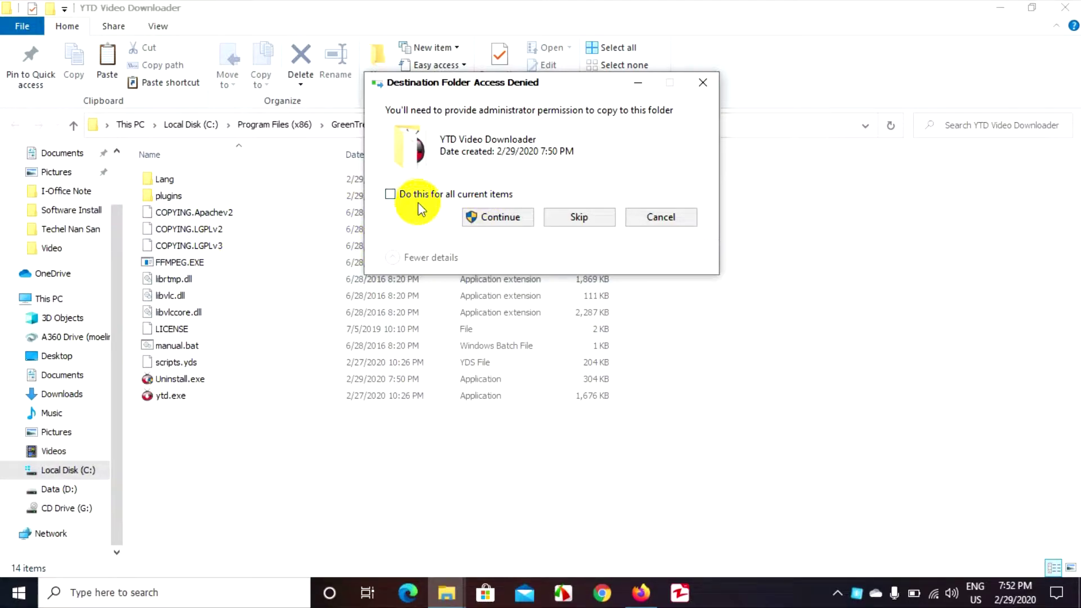
click(494, 217)
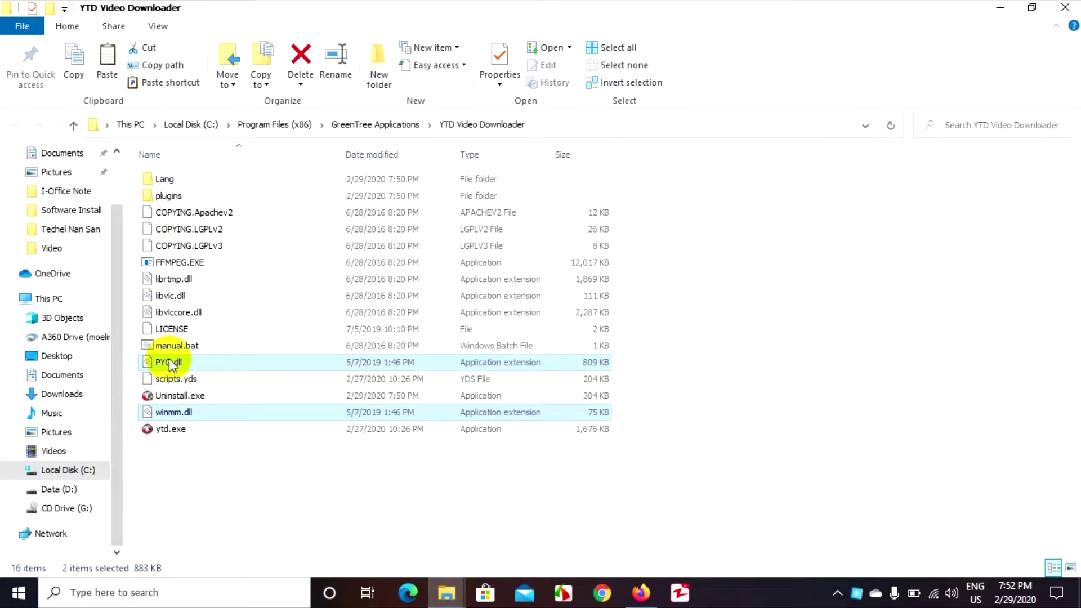
mouse_move(185, 372)
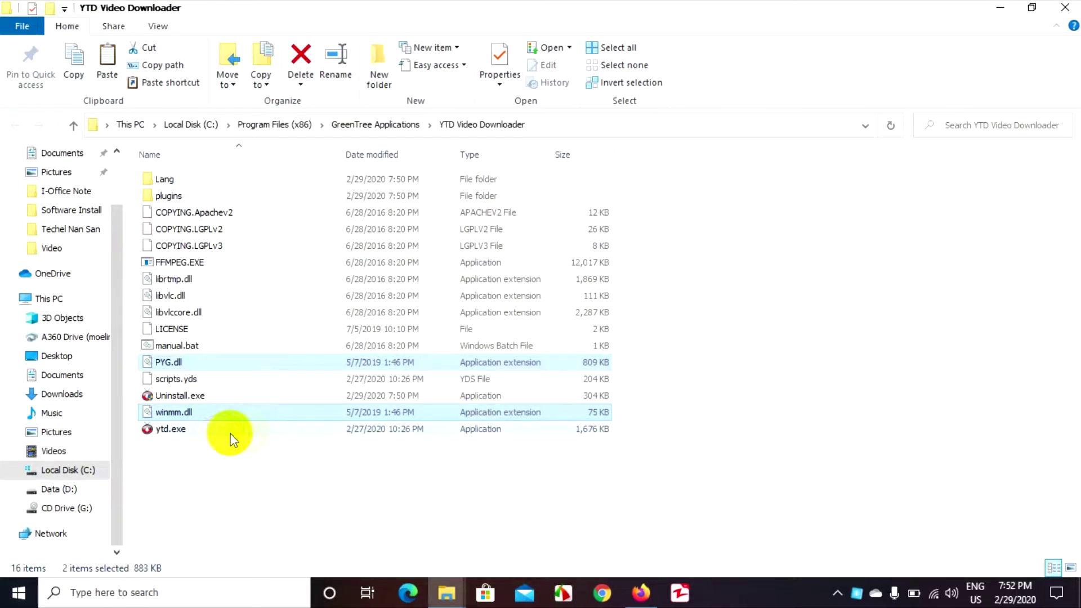
click(1064, 8)
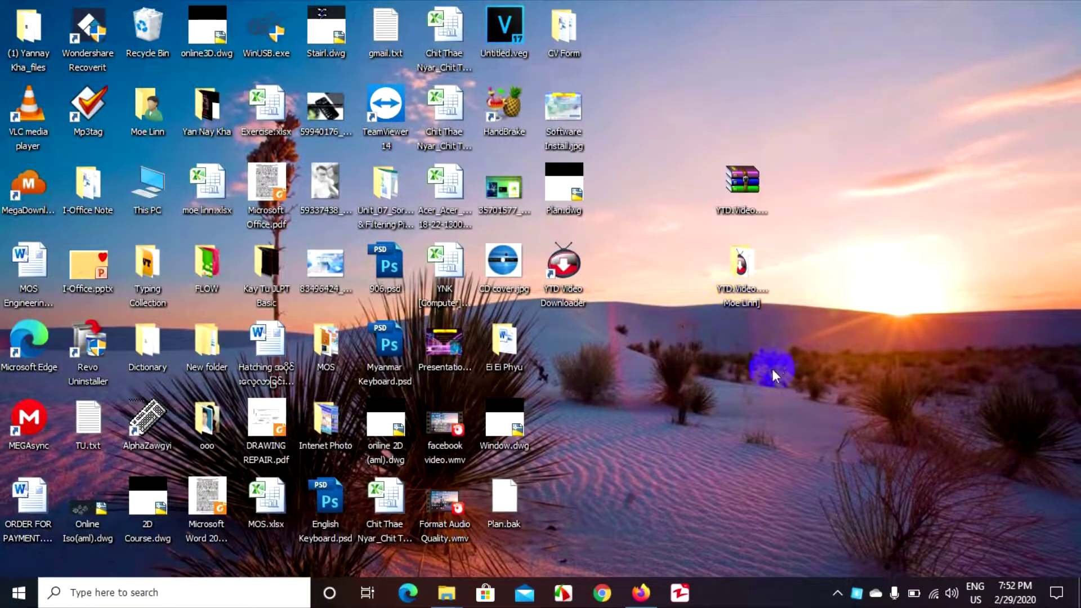
Start YTD Video Downloader from its desktop shortcut, refresh the desktop while waiting, and dismiss the YTD PRO Special Offer
click(575, 308)
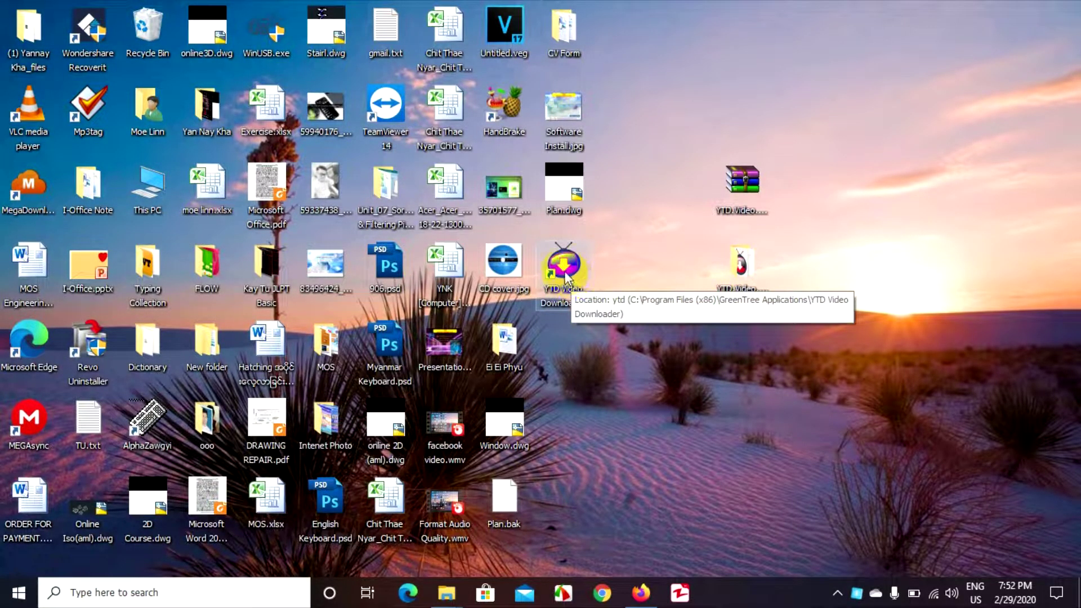
double_click(565, 275)
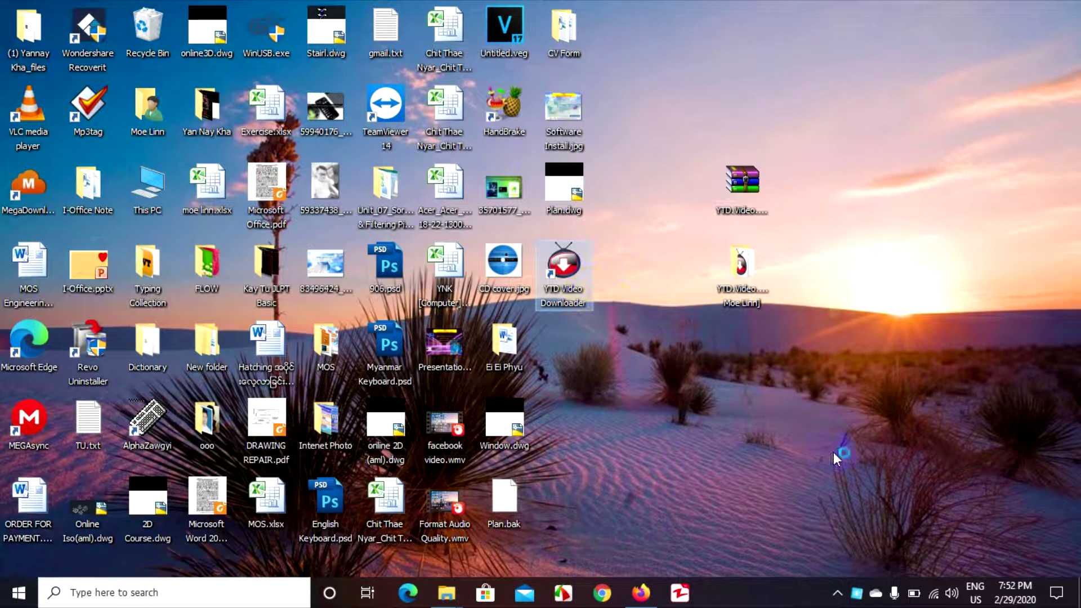
right_click(906, 135)
click(909, 180)
right_click(887, 86)
click(904, 129)
right_click(873, 82)
click(900, 134)
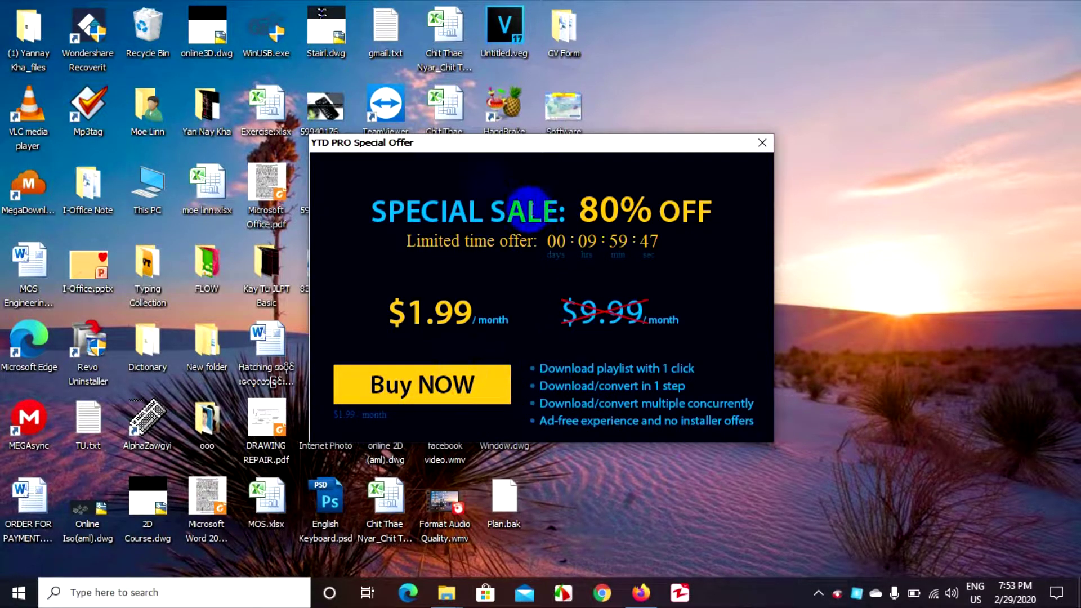
click(760, 143)
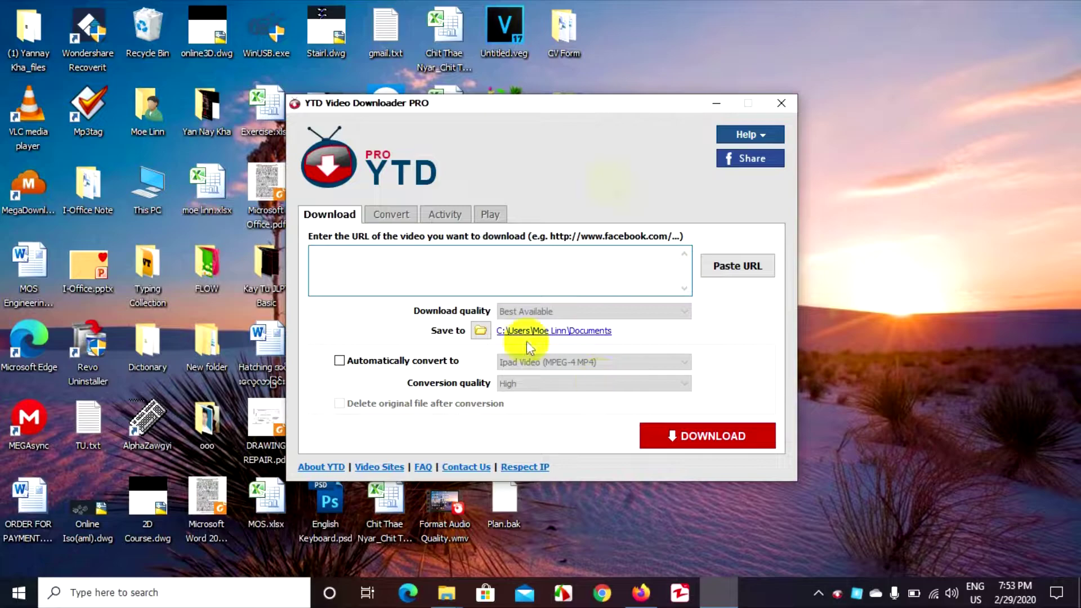
Move the YTD Video Downloader PRO window higher on the desktop, check its URL box, and close the program
drag(630, 111, 638, 76)
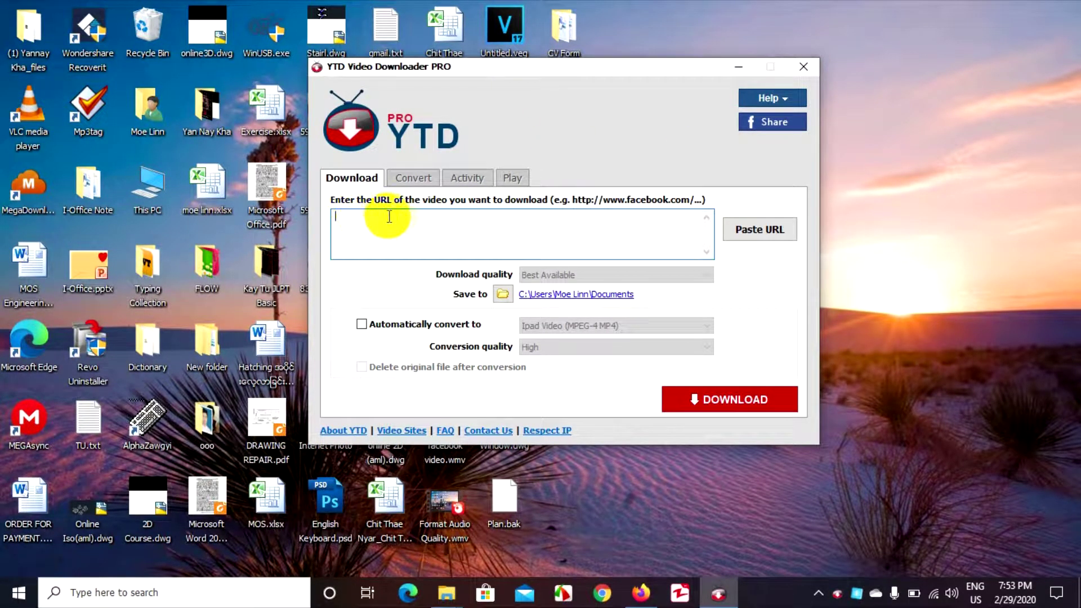
click(354, 224)
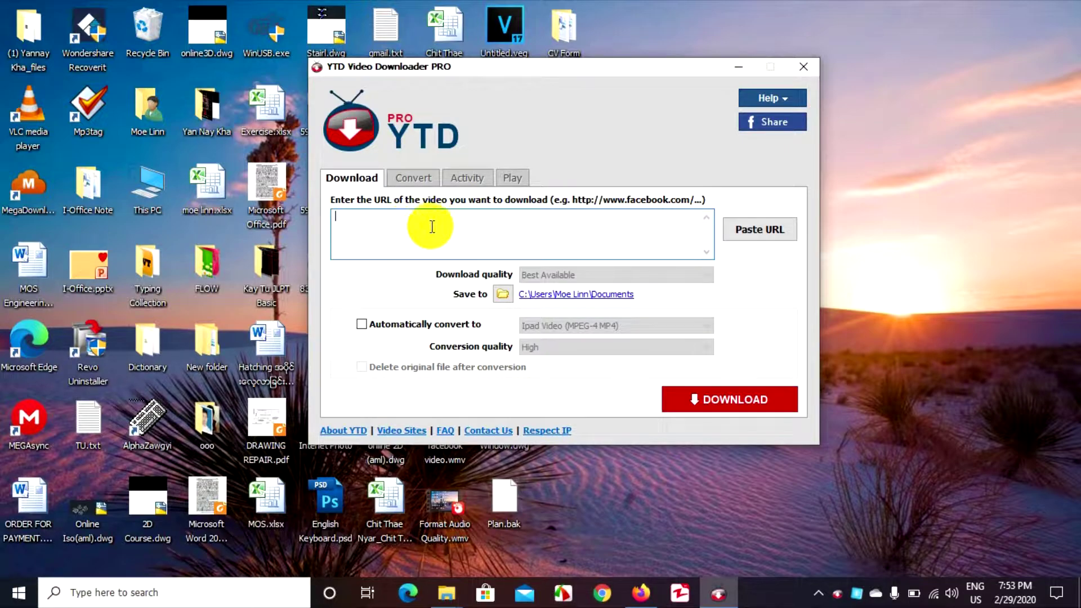
click(803, 66)
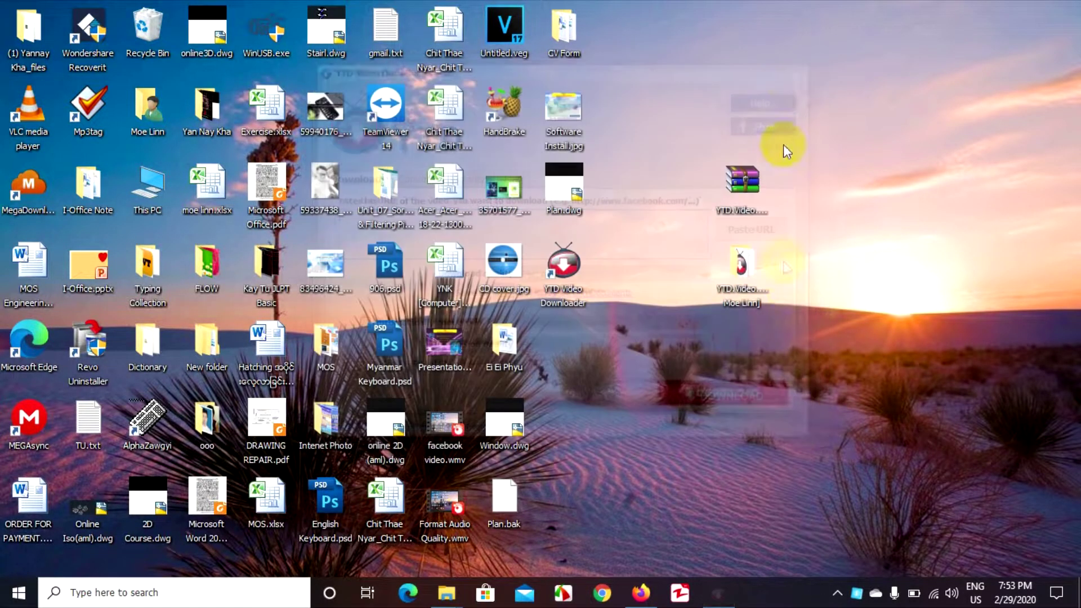
right_click(904, 176)
click(914, 221)
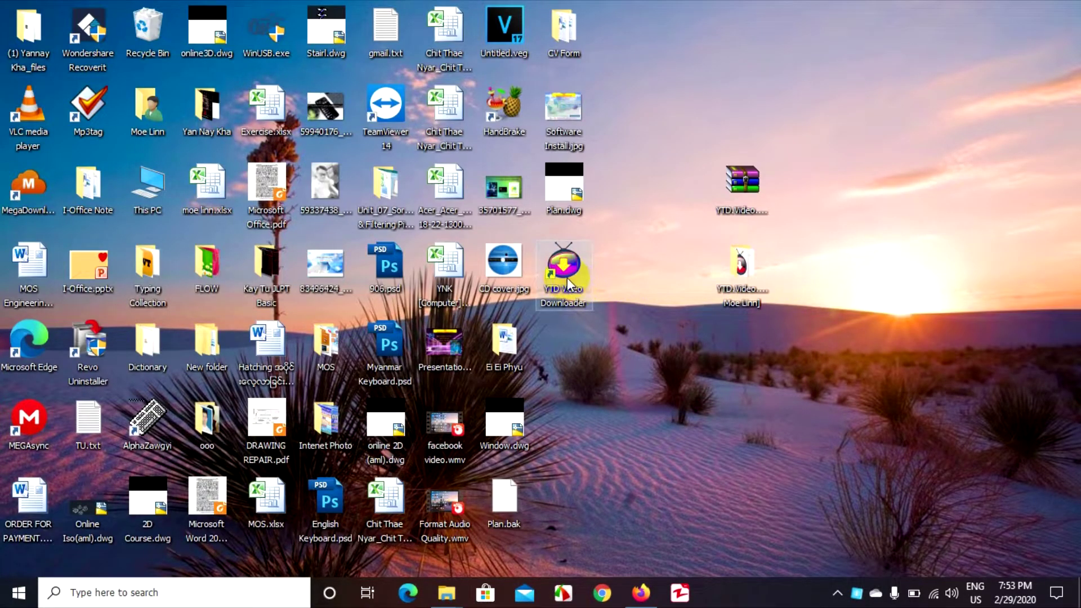
Restart YTD Video Downloader from the desktop and place the cursor in the video URL box
click(574, 288)
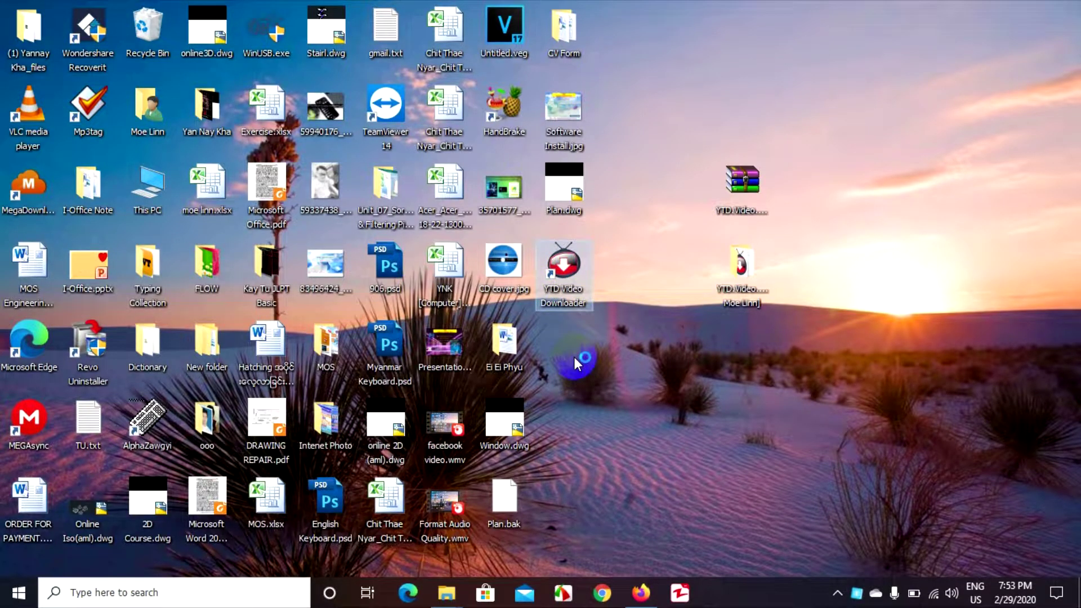
right_click(861, 125)
click(863, 169)
right_click(870, 186)
click(863, 189)
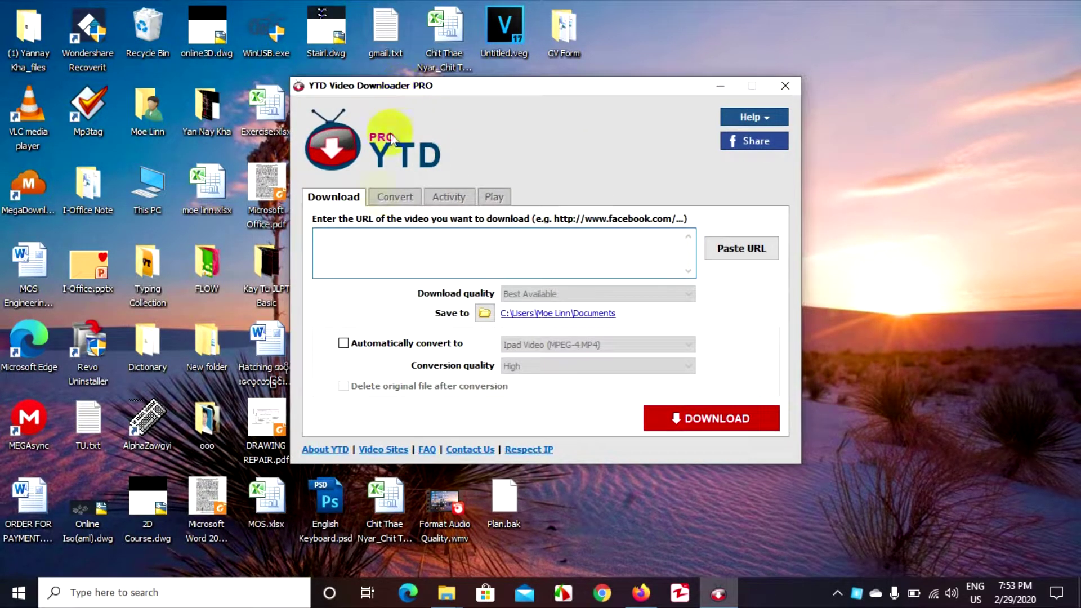
click(348, 249)
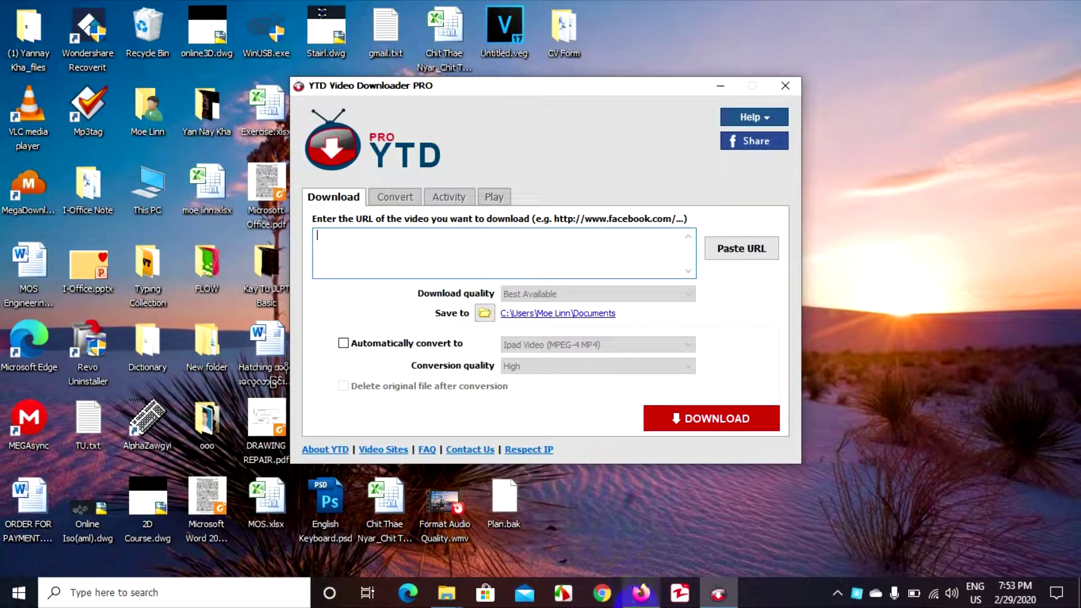
Switch to Firefox, reload the Facebook group page, and open YouTube in a new tab
click(641, 592)
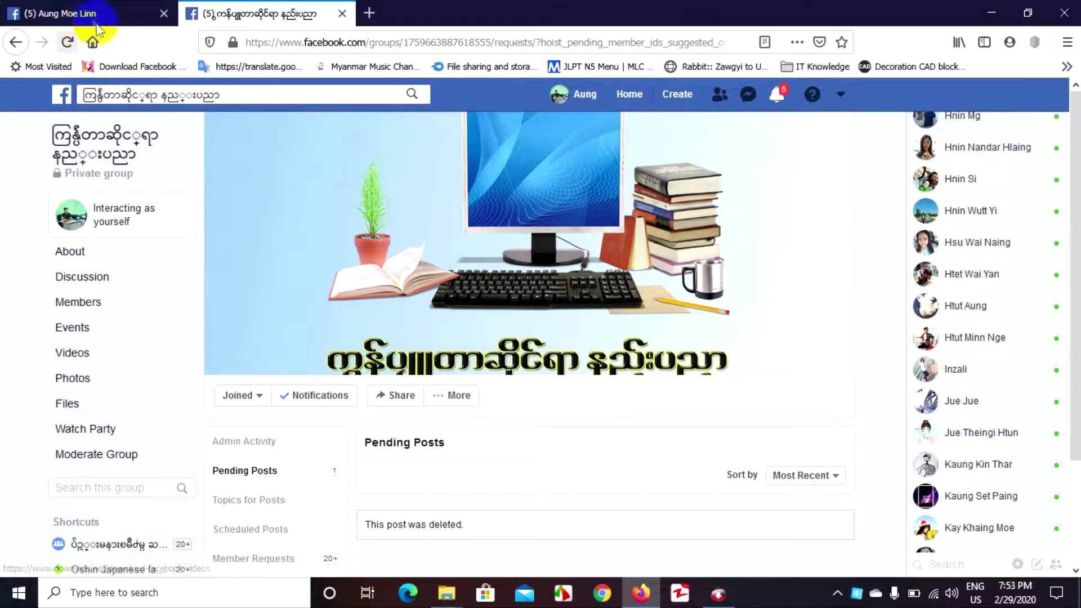
click(68, 42)
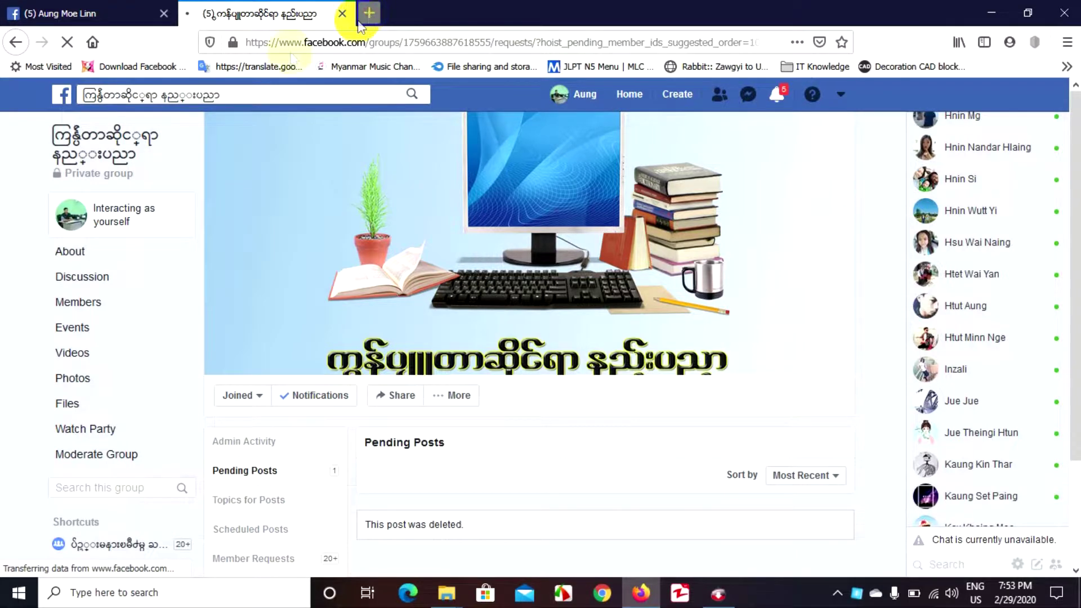
click(360, 21)
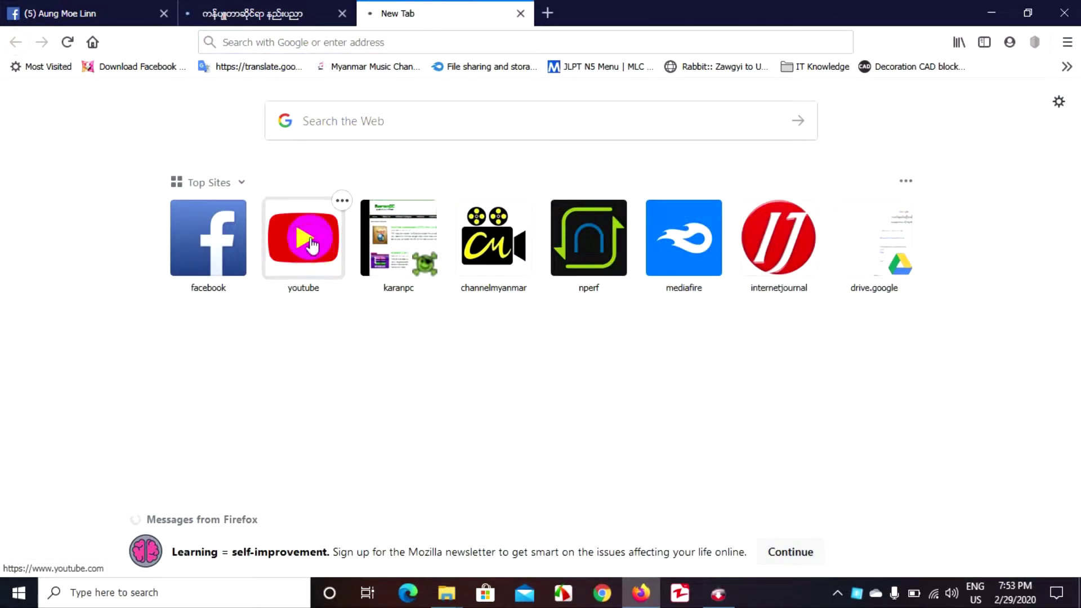
click(311, 245)
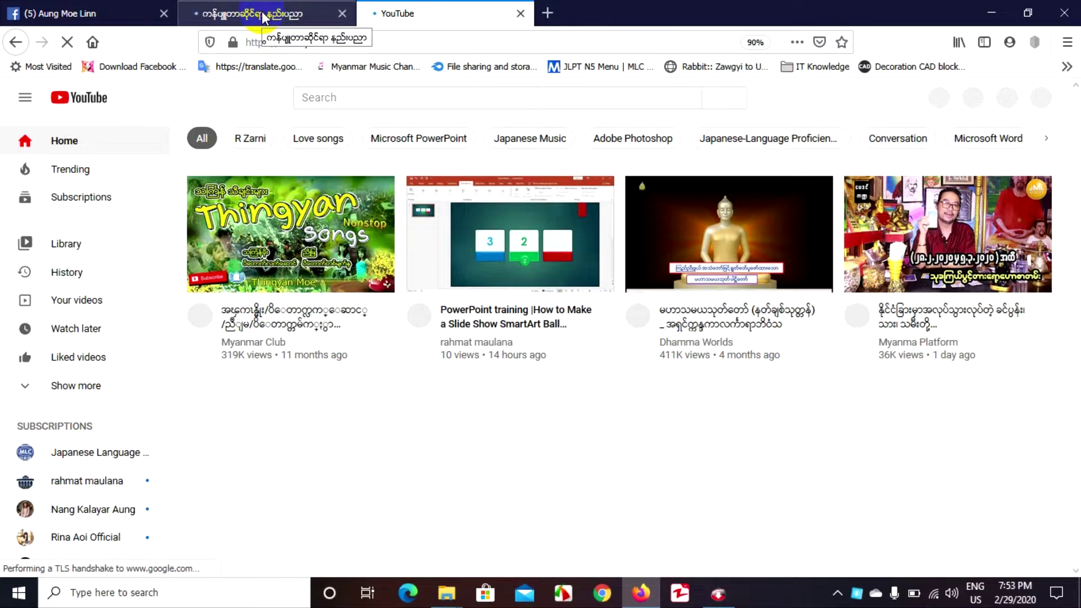
click(260, 15)
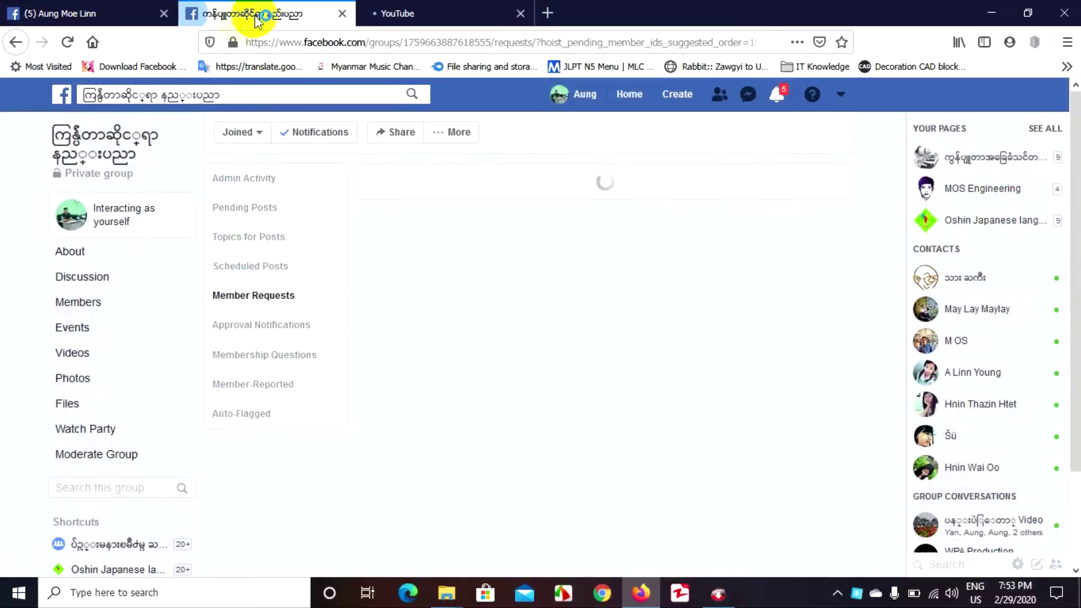
click(386, 14)
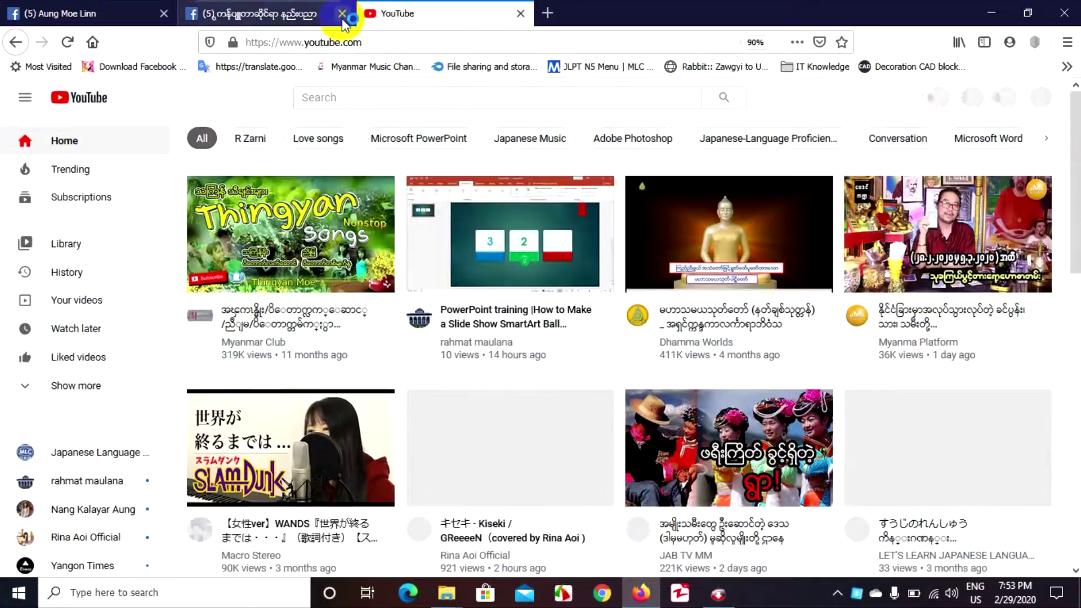
Open the Vegetable Vocabulary | EDULISTIC video from the YouTube home feed and pause its playback
scroll(338, 367, down, 3)
scroll(337, 367, down, 7)
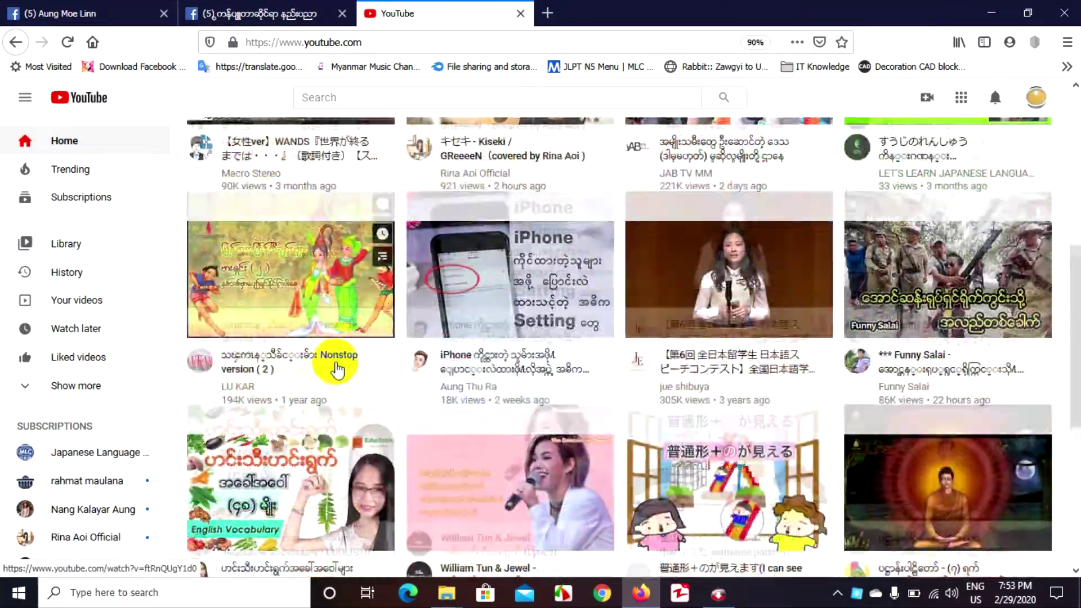
scroll(293, 372, up, 2)
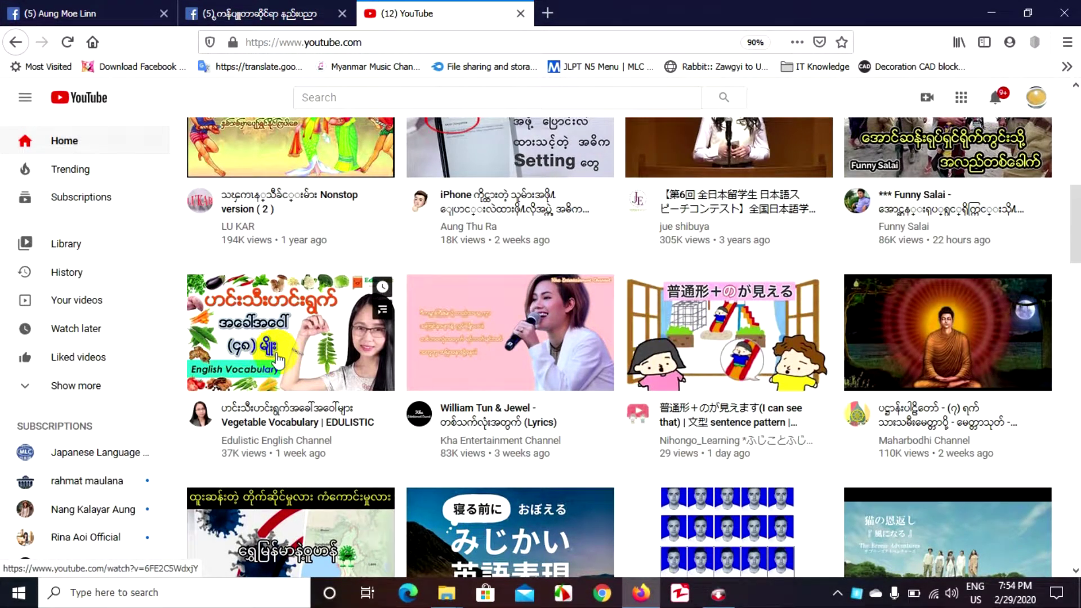
click(308, 359)
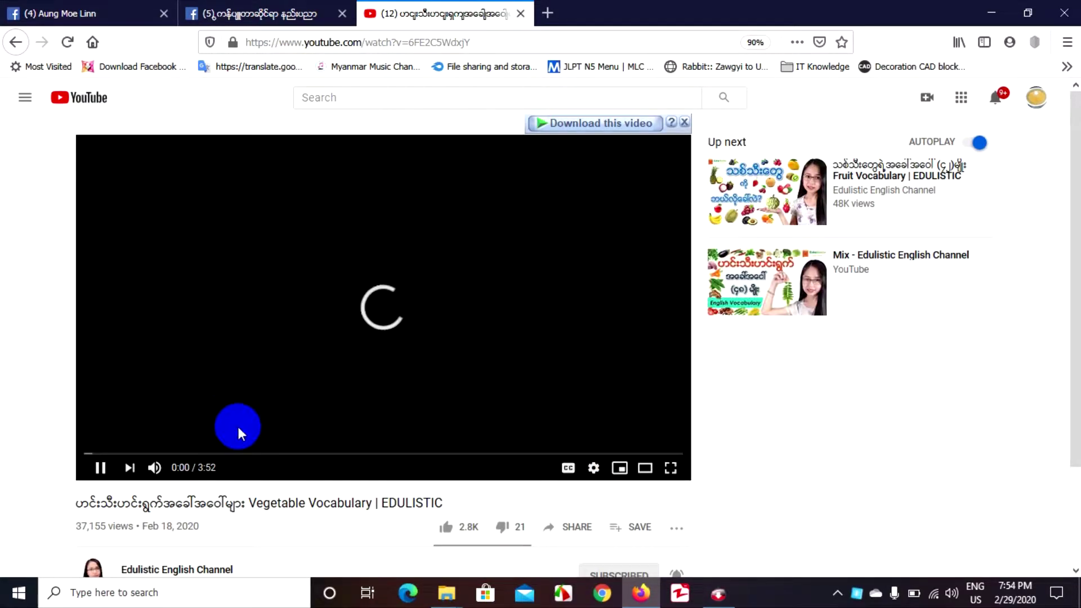
scroll(349, 441, down, 2)
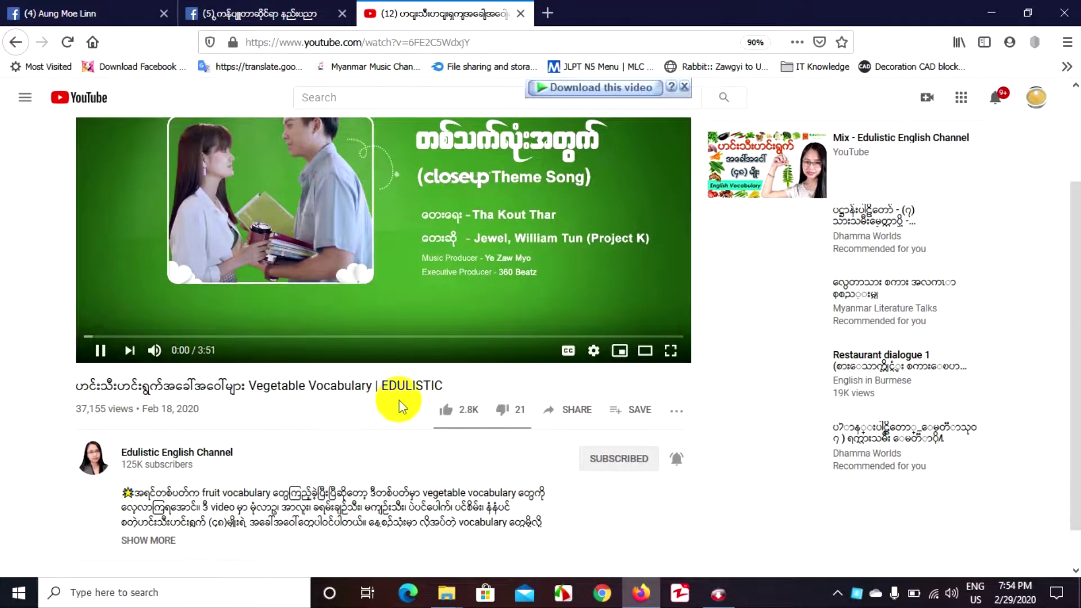
scroll(366, 409, up, 2)
click(101, 467)
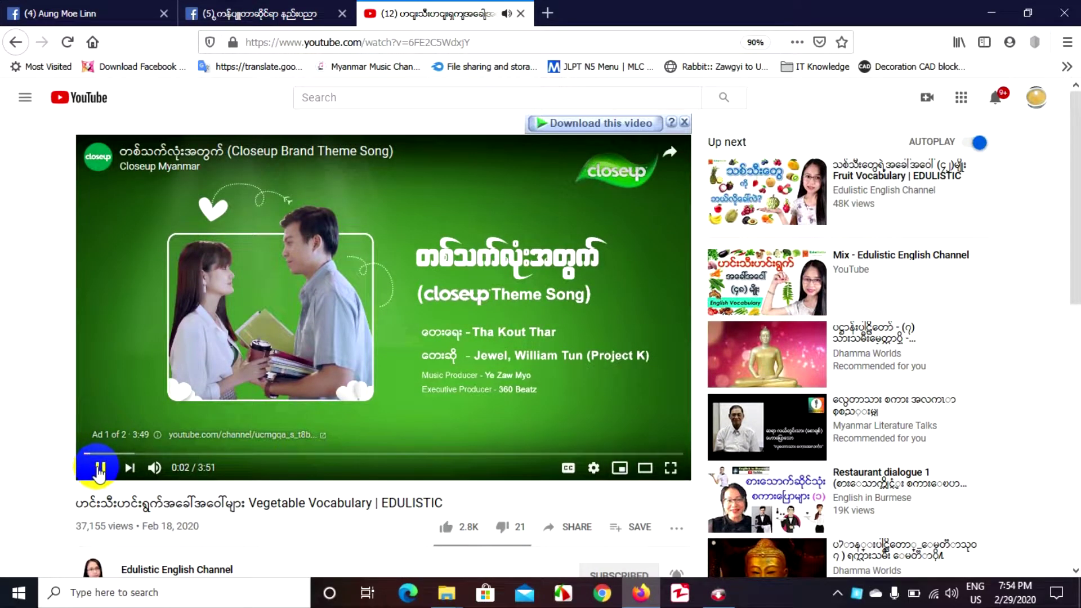
Look over the video's description and comments and open the Edulistic English Channel page
scroll(282, 482, down, 3)
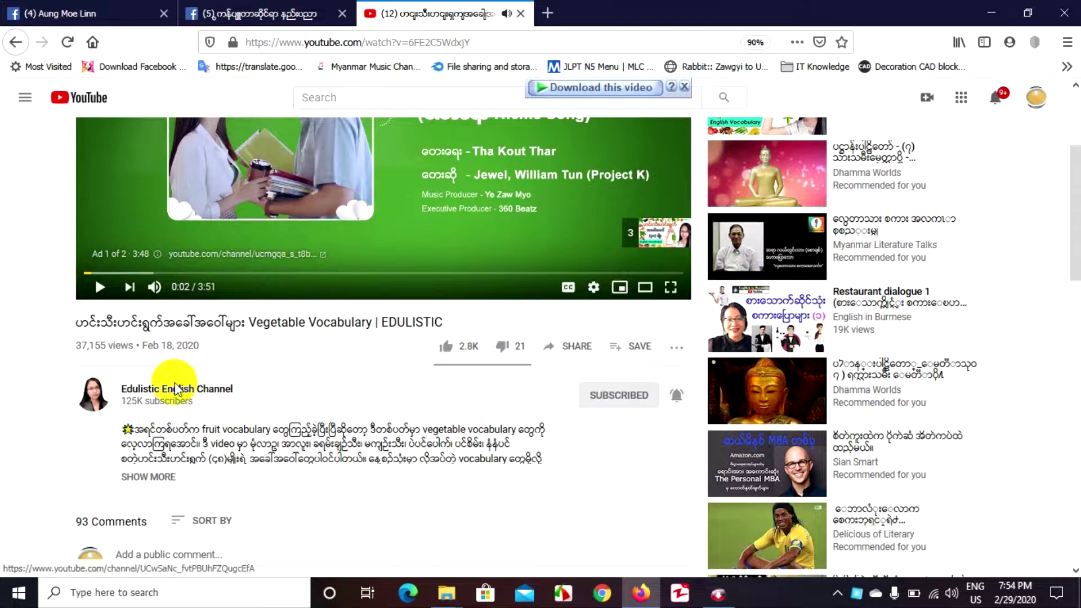
scroll(224, 422, down, 5)
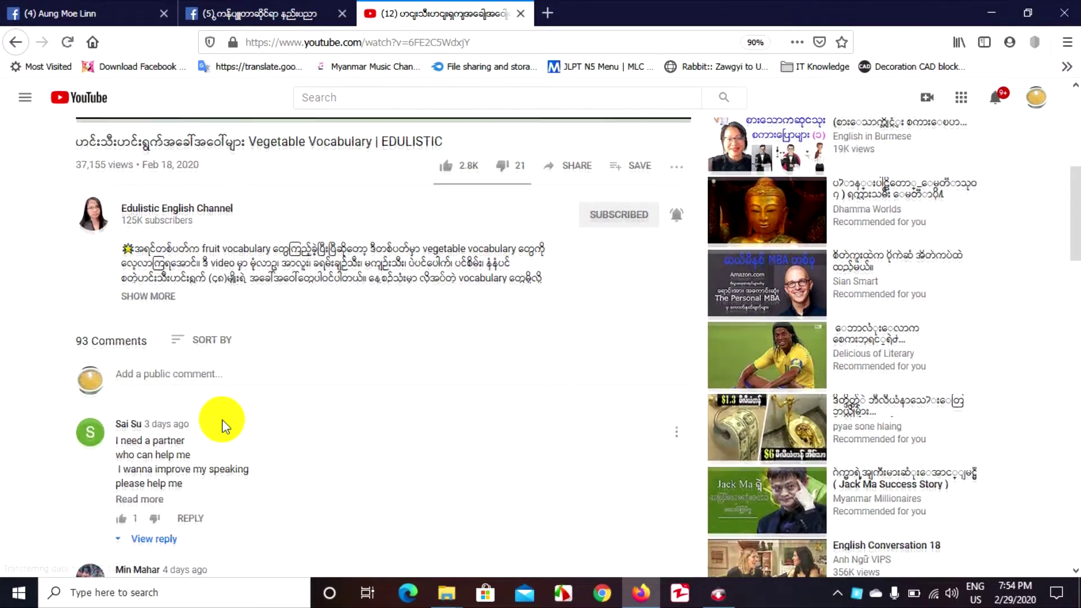
scroll(176, 298, up, 3)
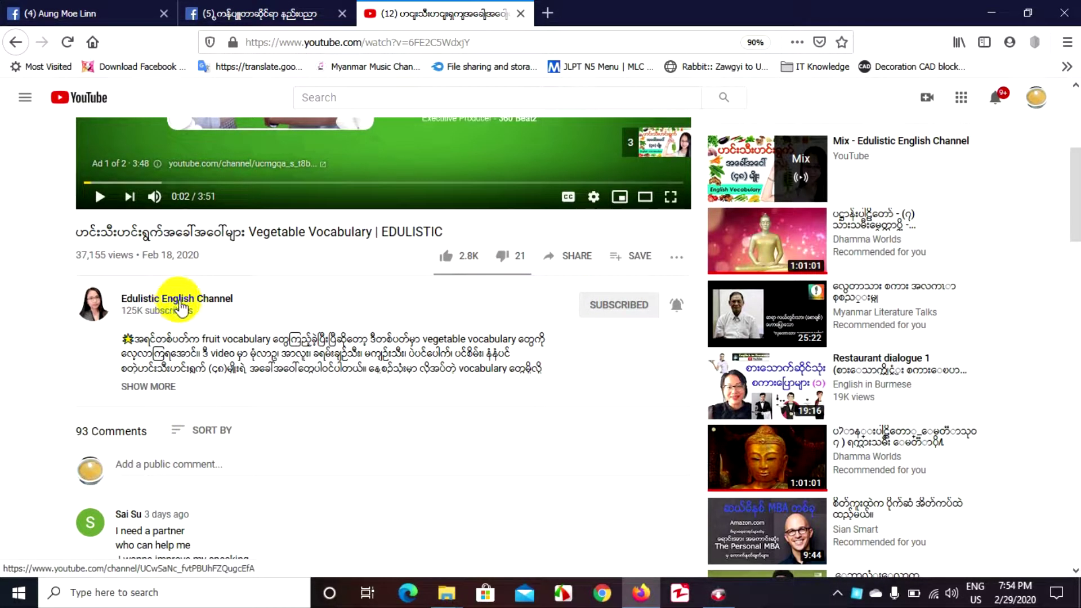
click(194, 304)
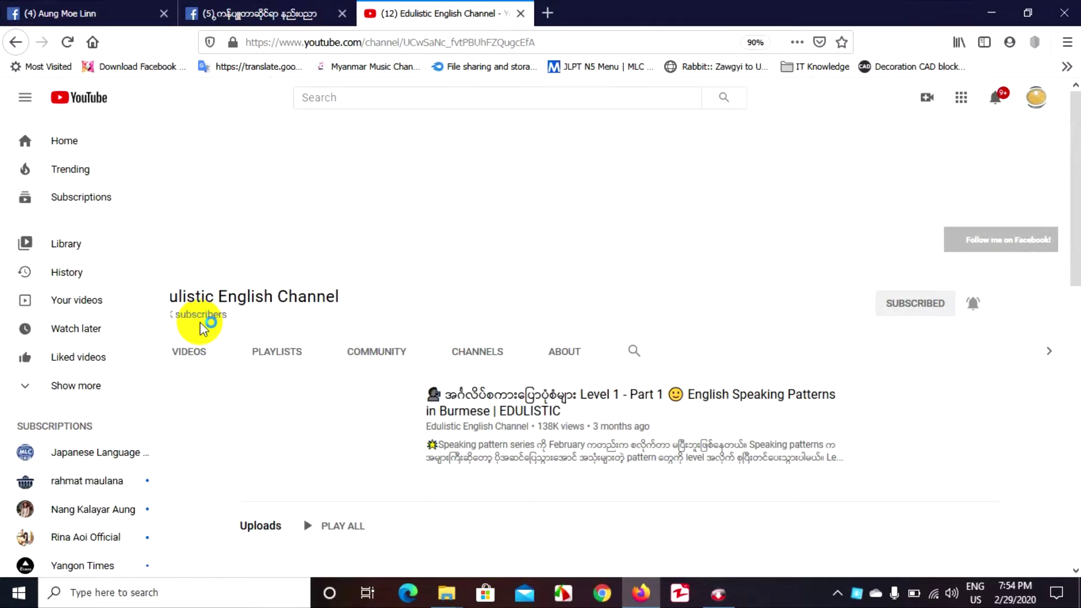
Play the 8 Parts of Speech Series from the channel's created playlists and pause its first video
scroll(441, 360, down, 3)
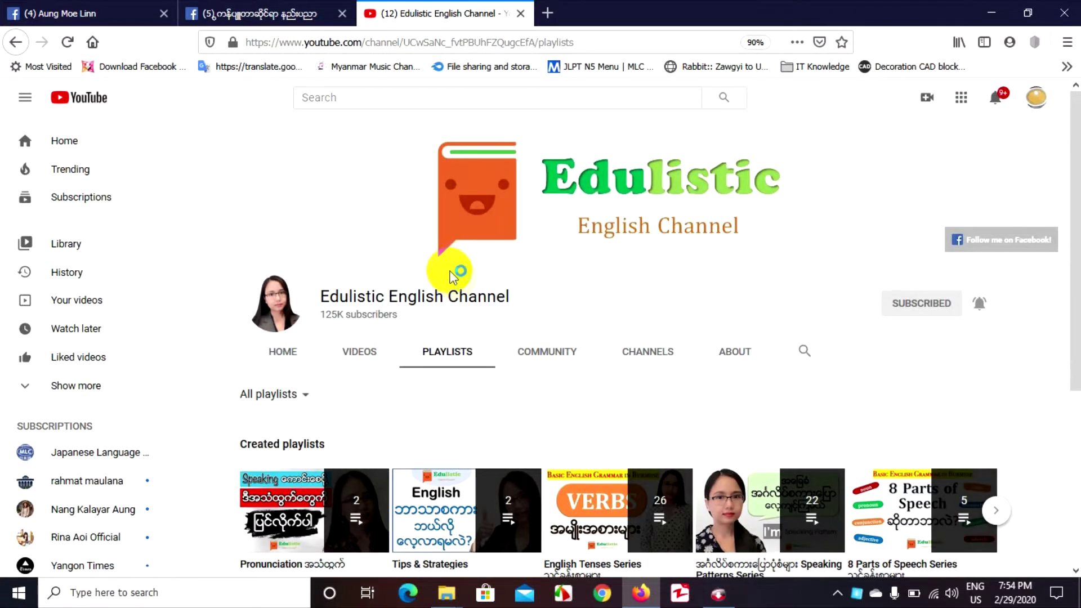
scroll(450, 275, down, 3)
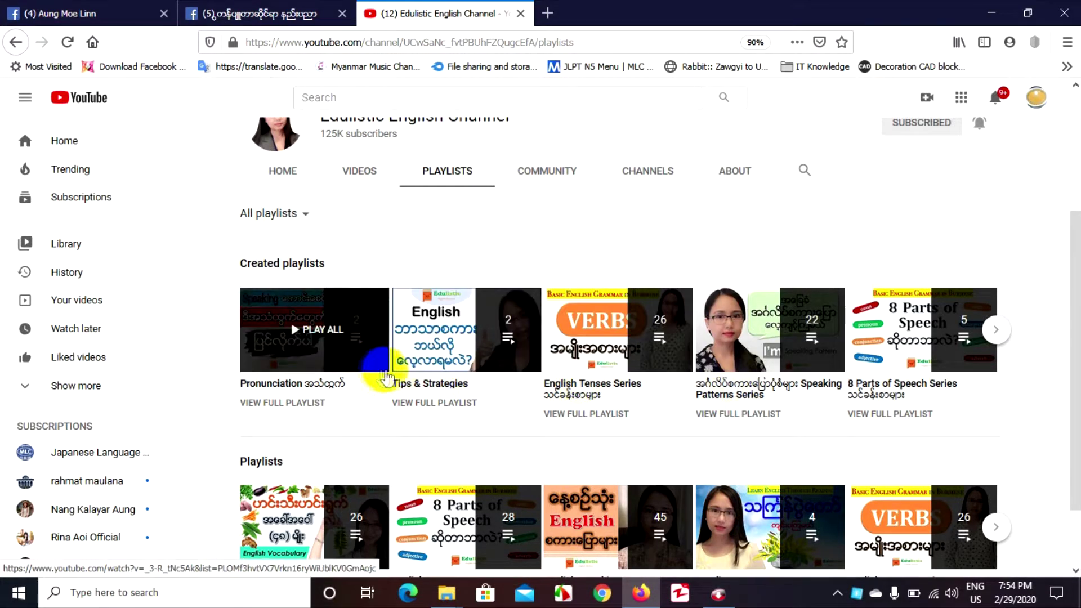
scroll(816, 439, down, 1)
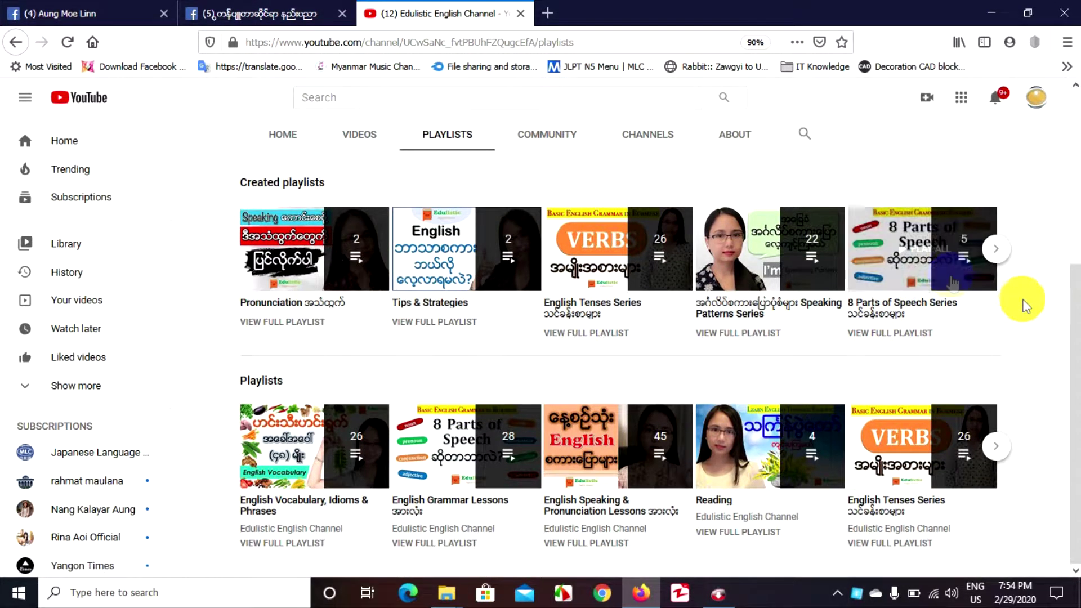
click(907, 260)
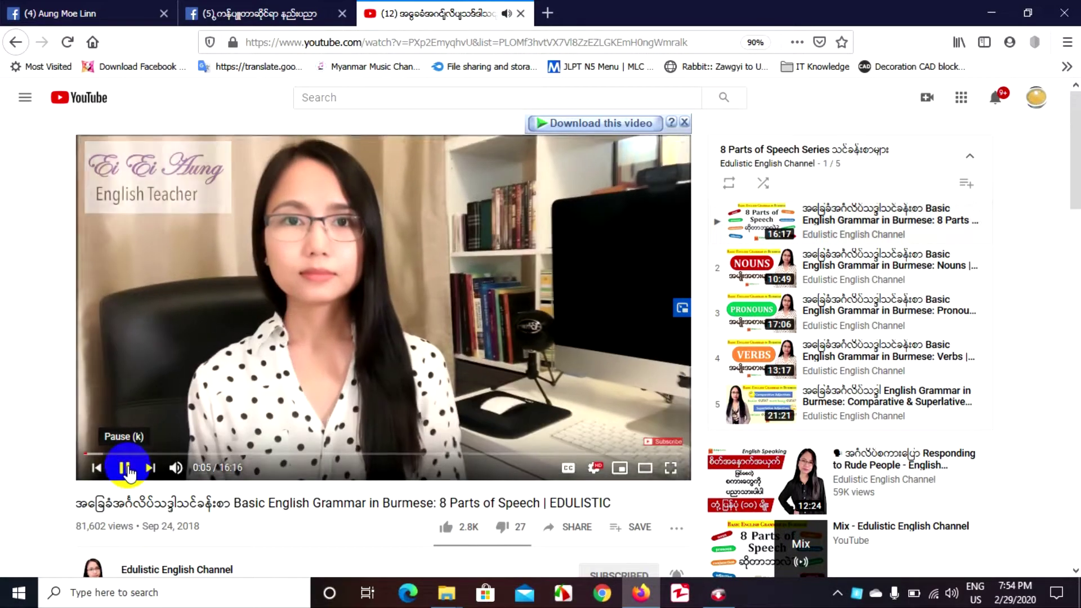
click(125, 468)
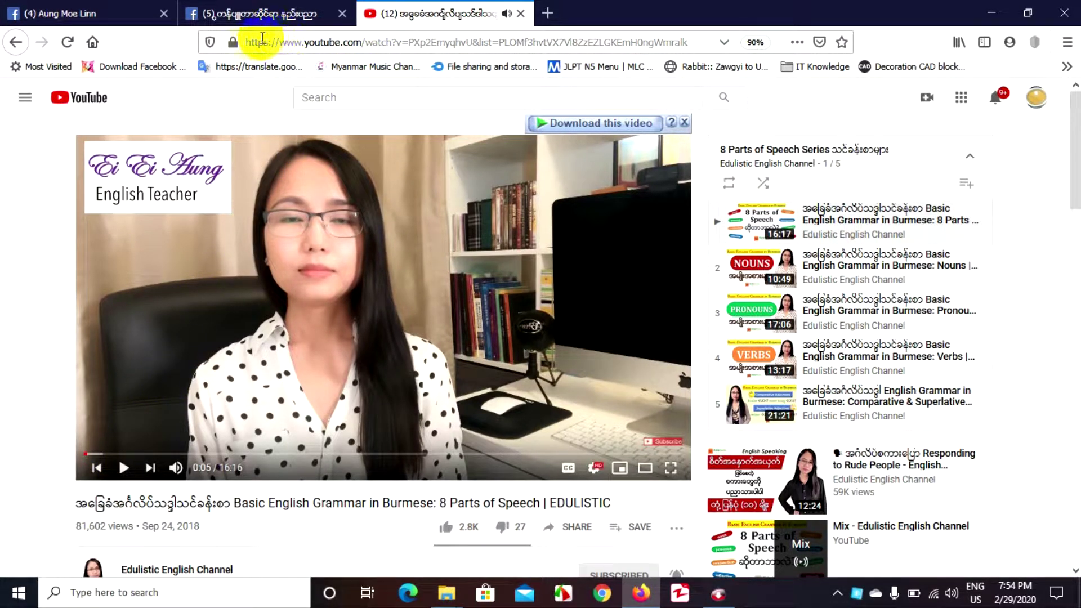
Copy the playlist video's full web address and switch to YTD Video Downloader with it in the video URL box
click(317, 45)
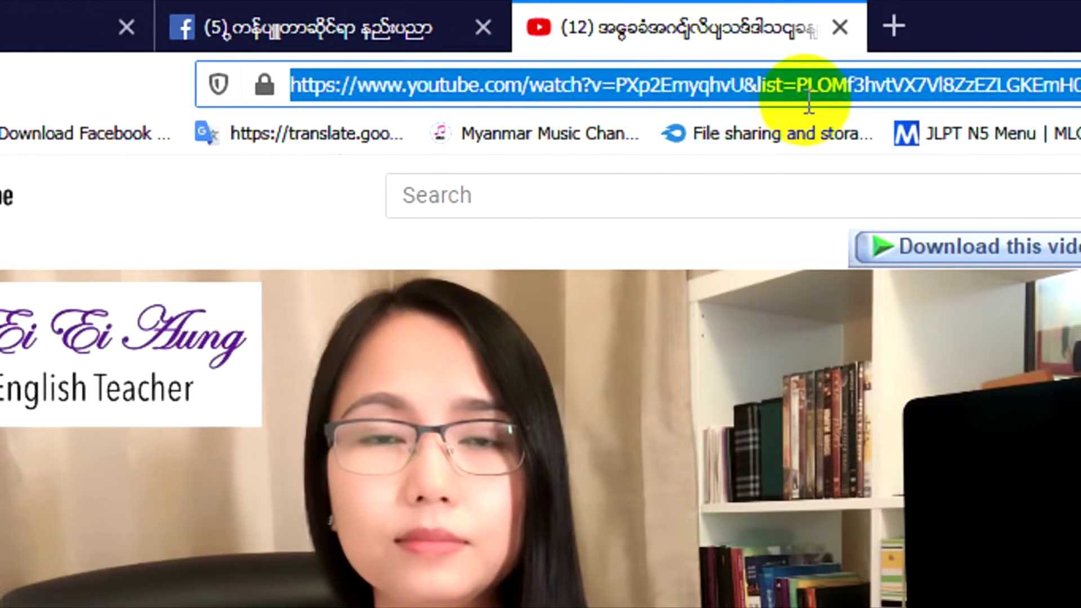
click(721, 93)
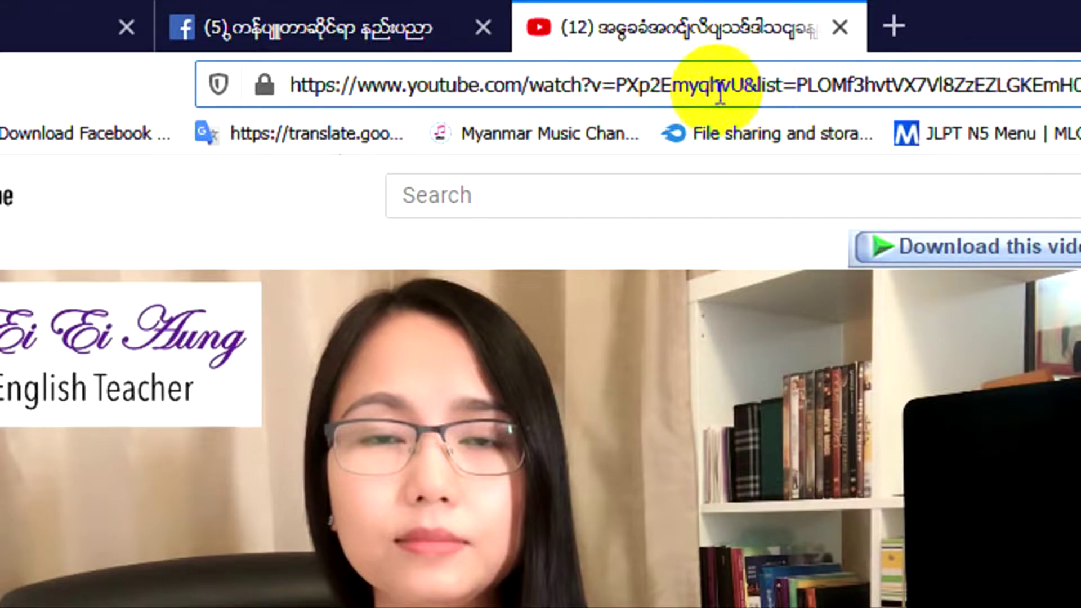
triple_click(722, 79)
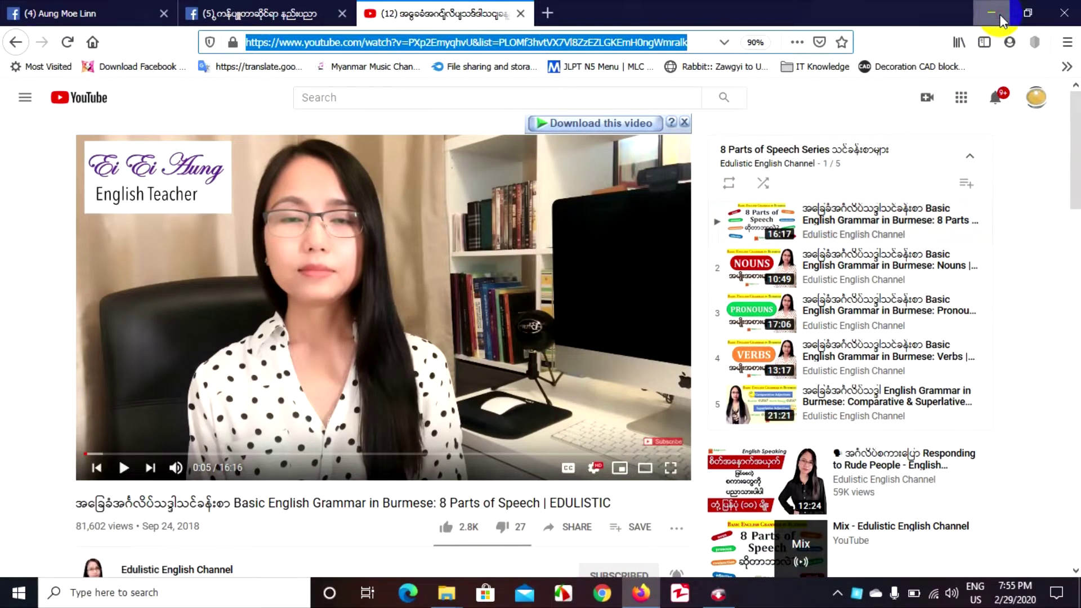
click(999, 16)
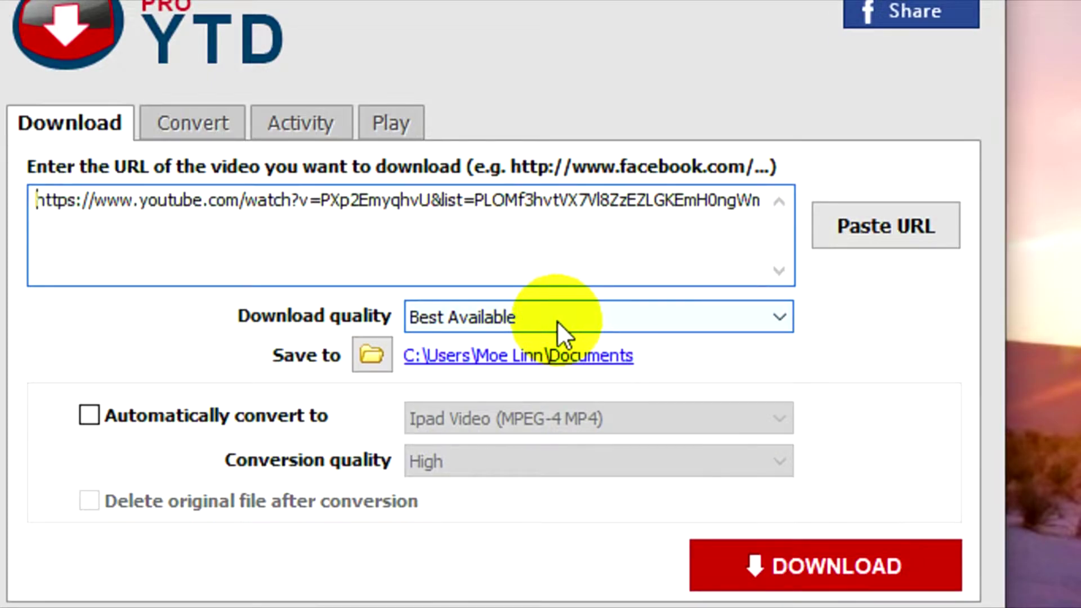
Set the download quality to 1080p Full HD and the save location to a new desktop folder named YTD Download
click(587, 302)
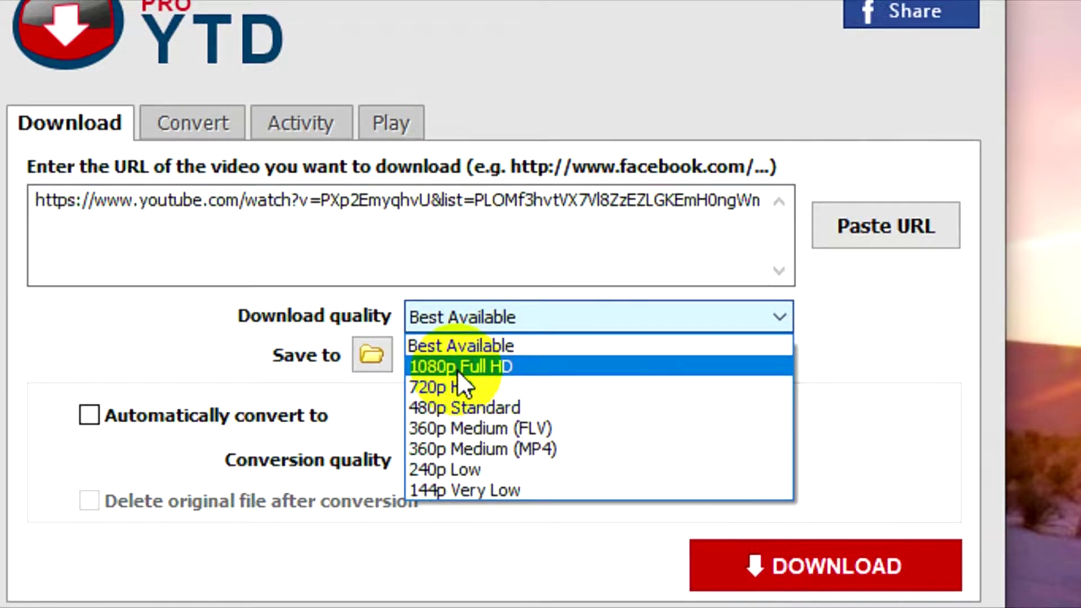
click(500, 370)
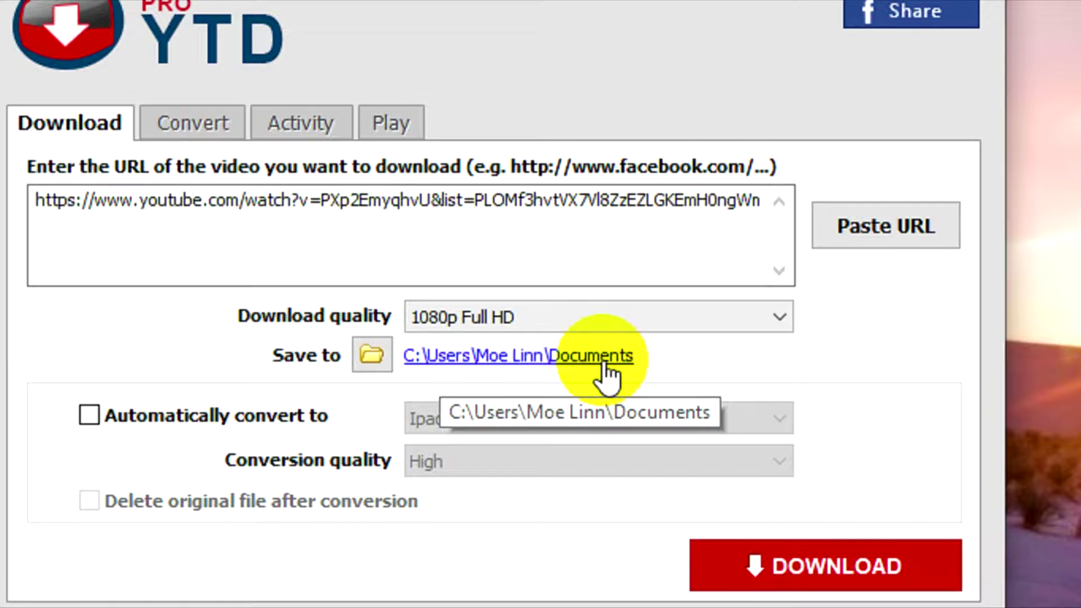
click(371, 356)
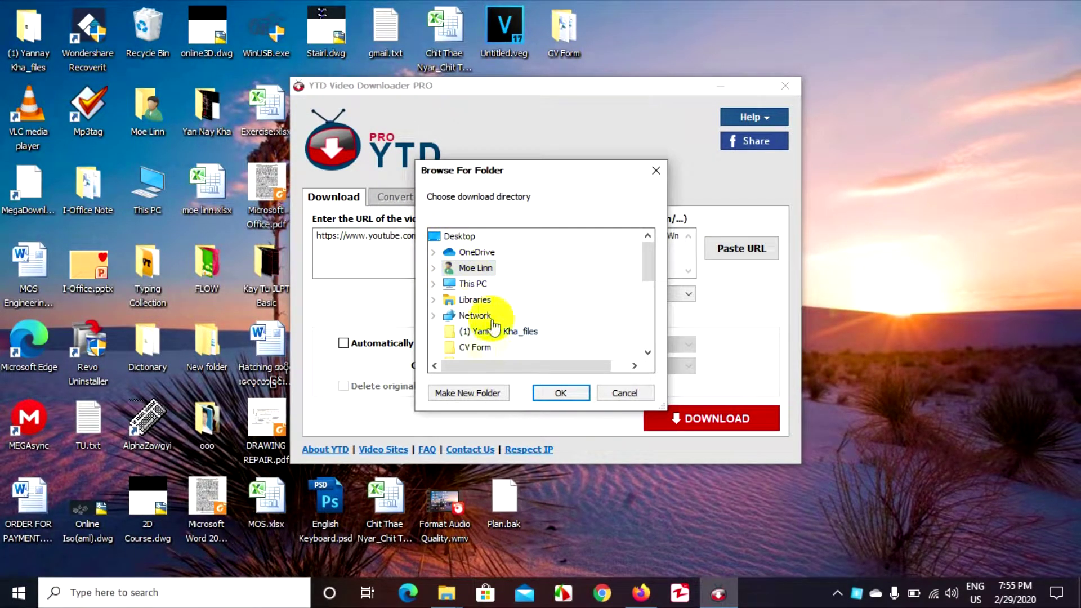
click(466, 392)
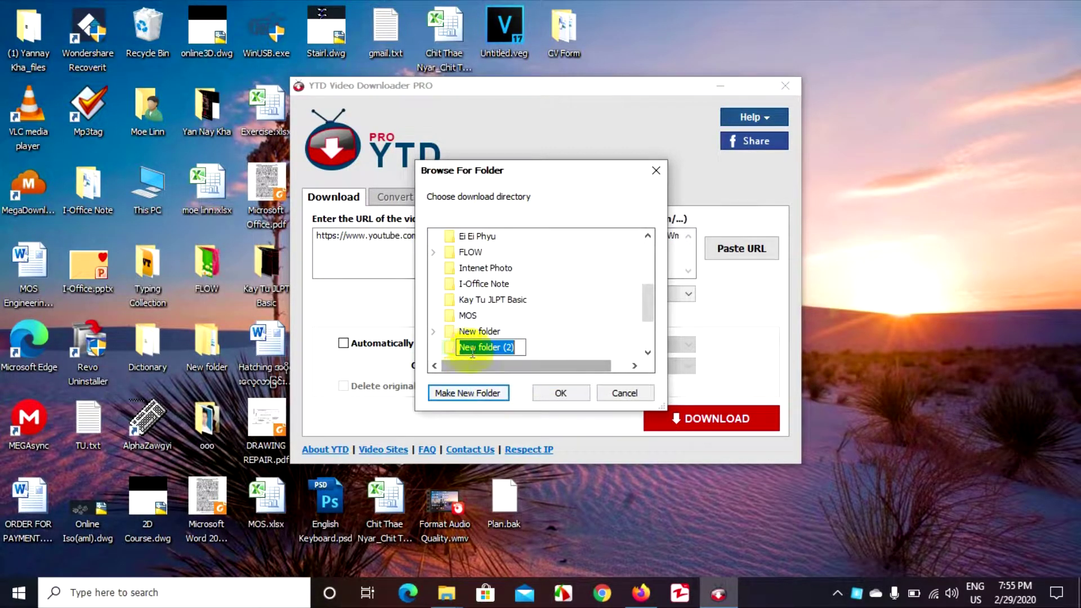
text(YTD Down)
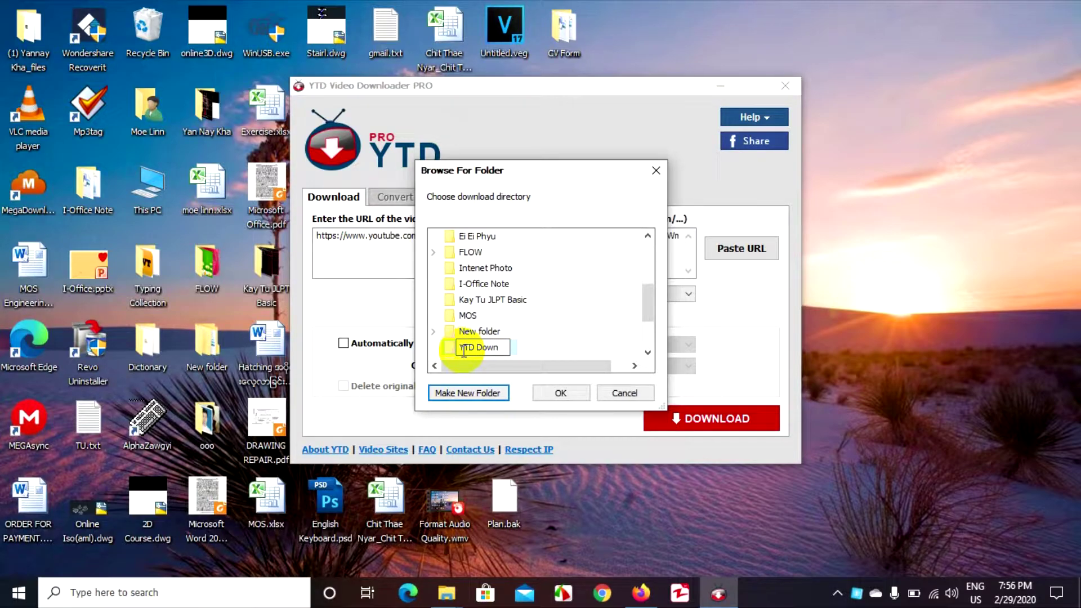
text(load)
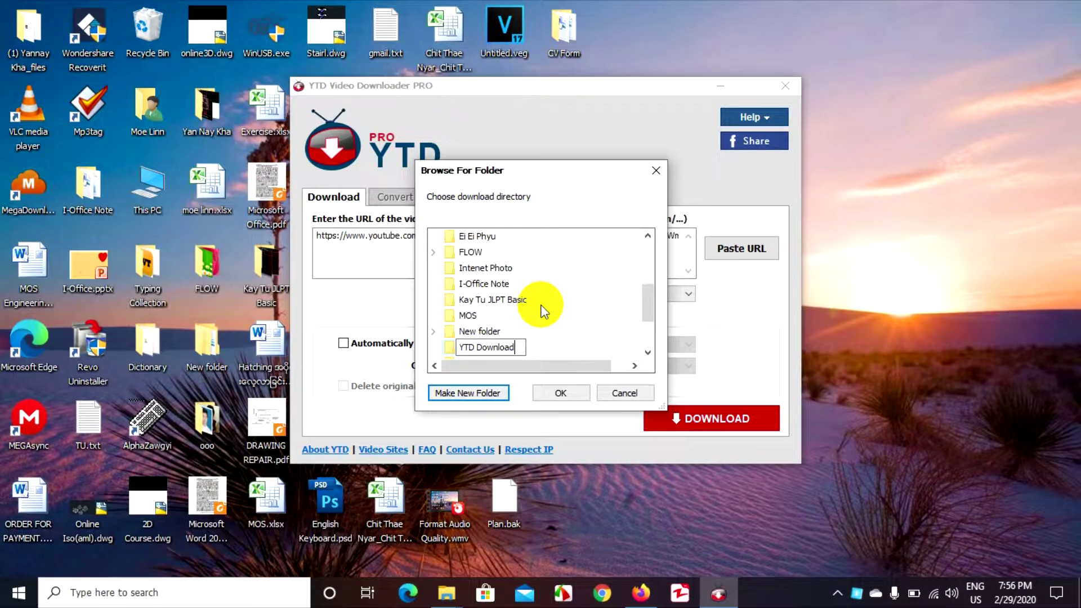
key(Return)
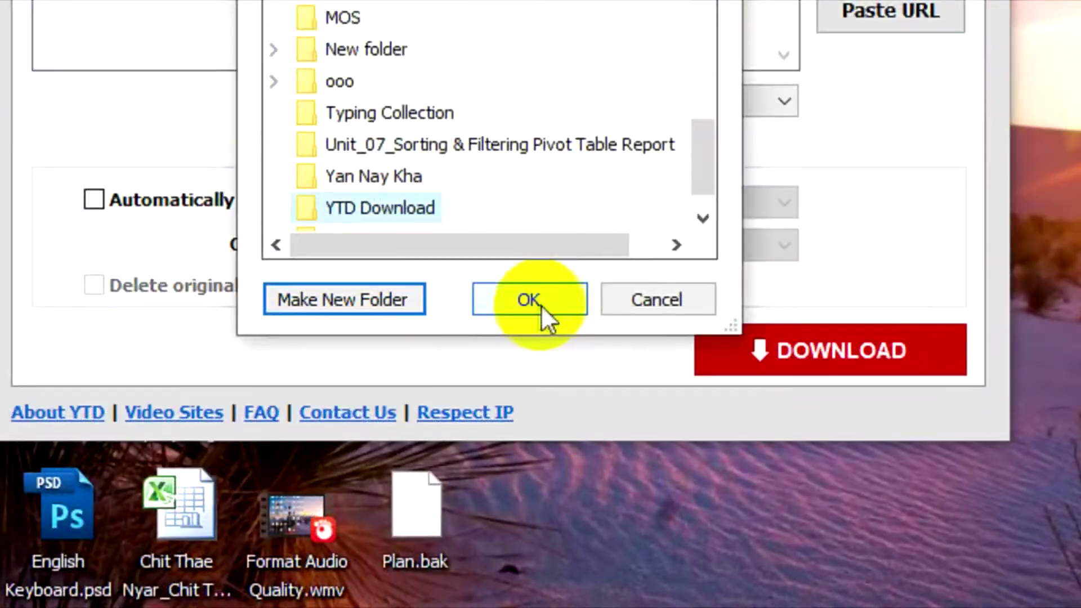
click(563, 394)
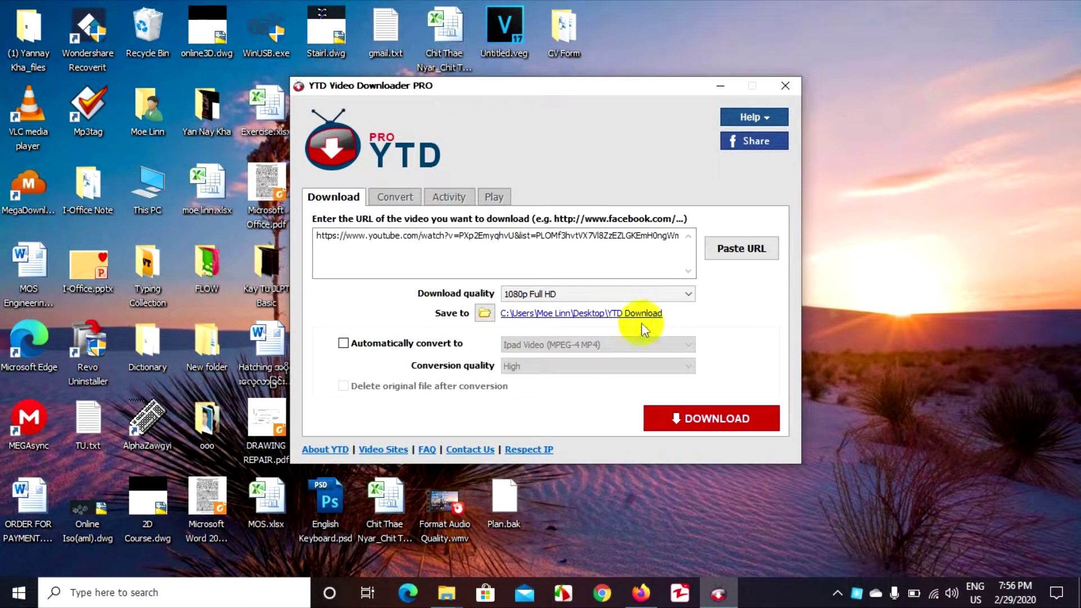
Turn on automatic conversion, look through the format and conversion quality options, and turn it off again
click(707, 430)
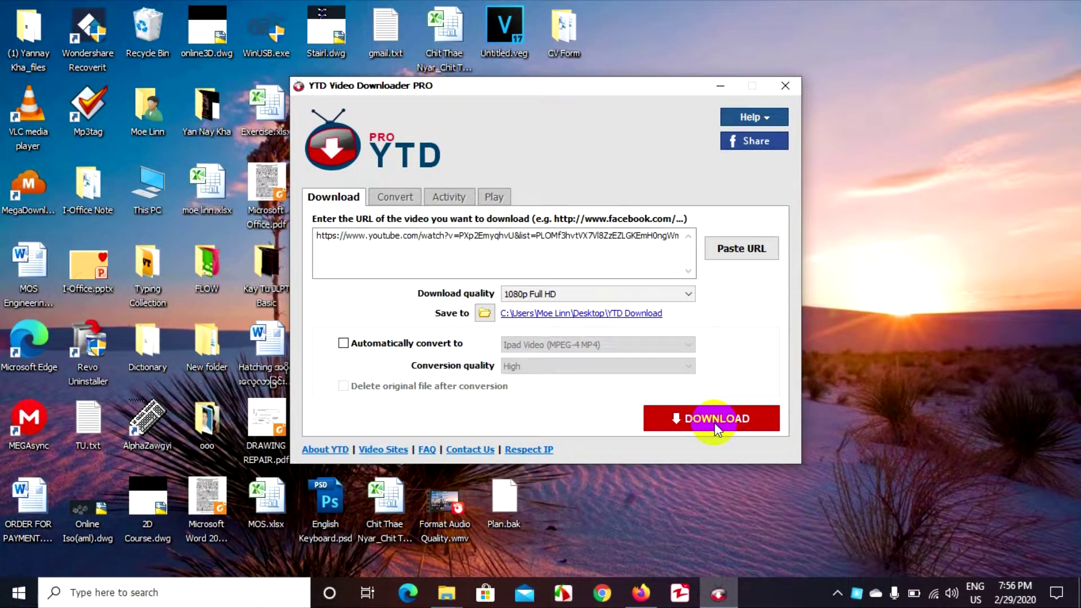
click(369, 344)
click(543, 345)
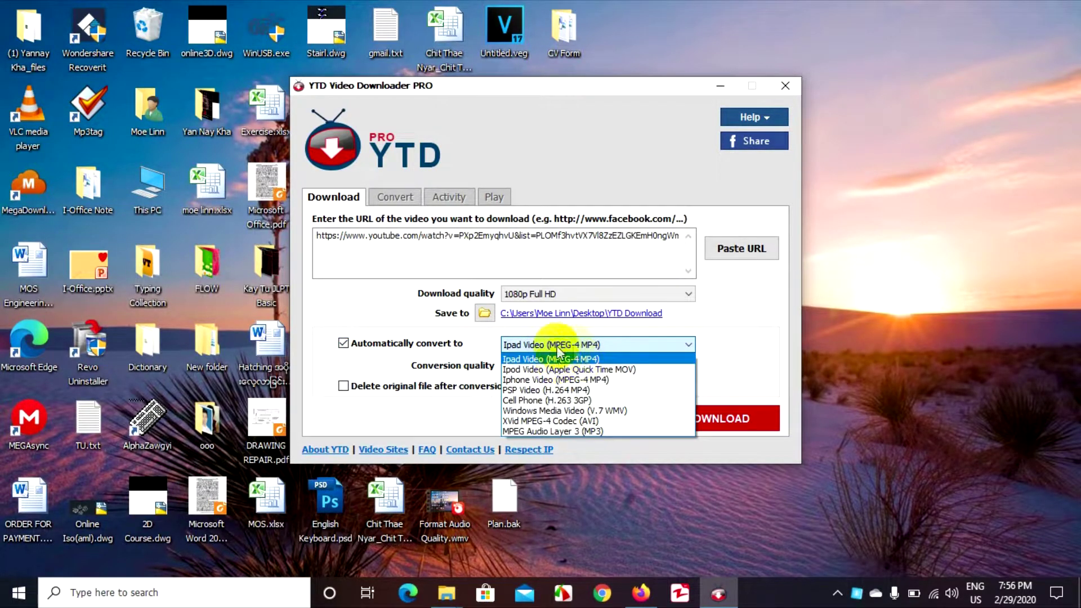
click(588, 350)
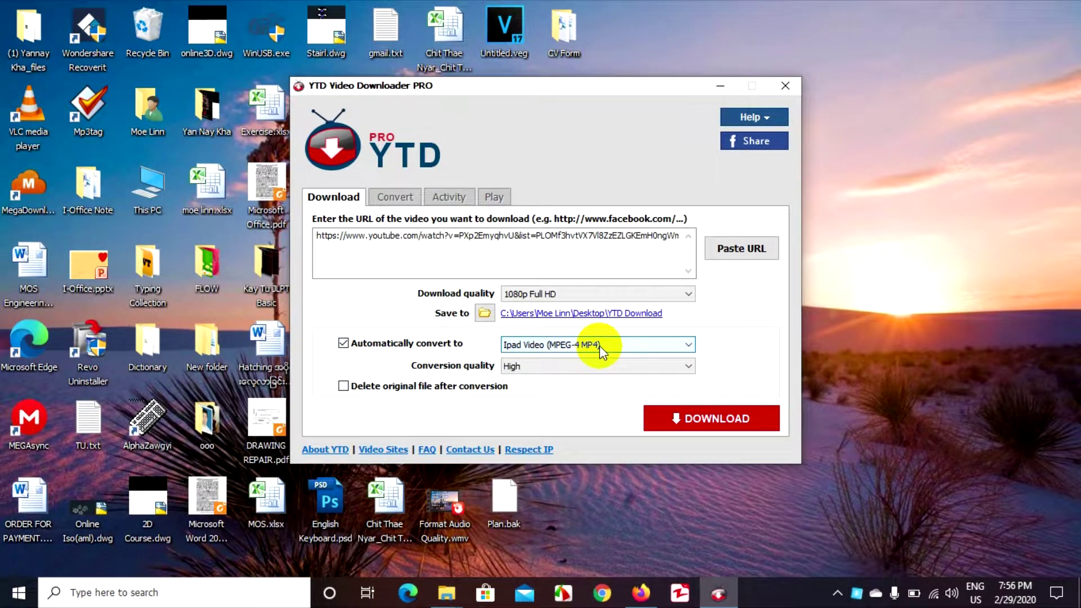
click(368, 344)
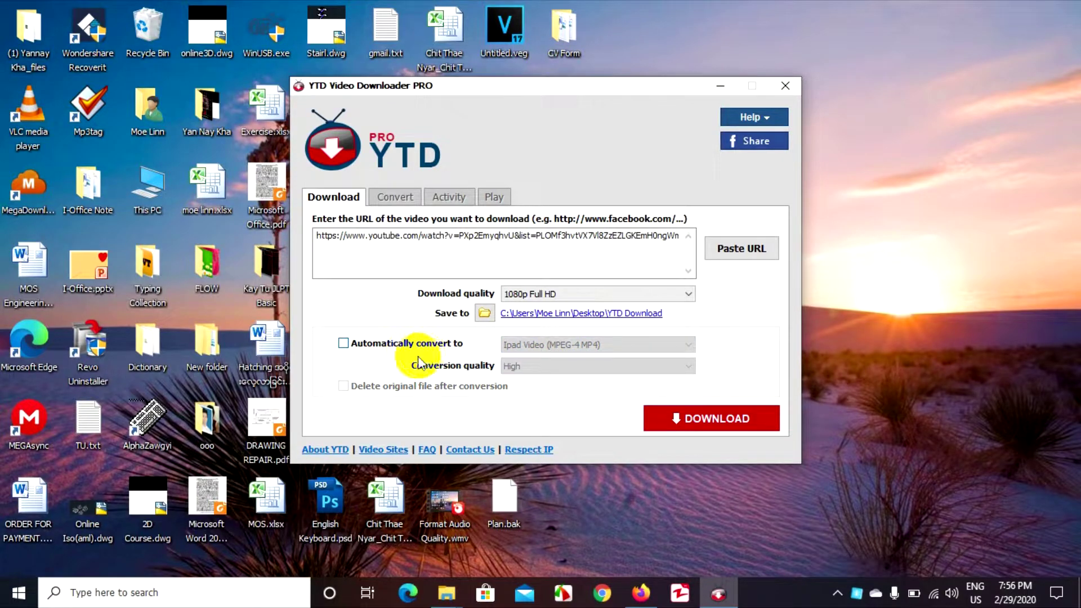
click(426, 345)
click(683, 366)
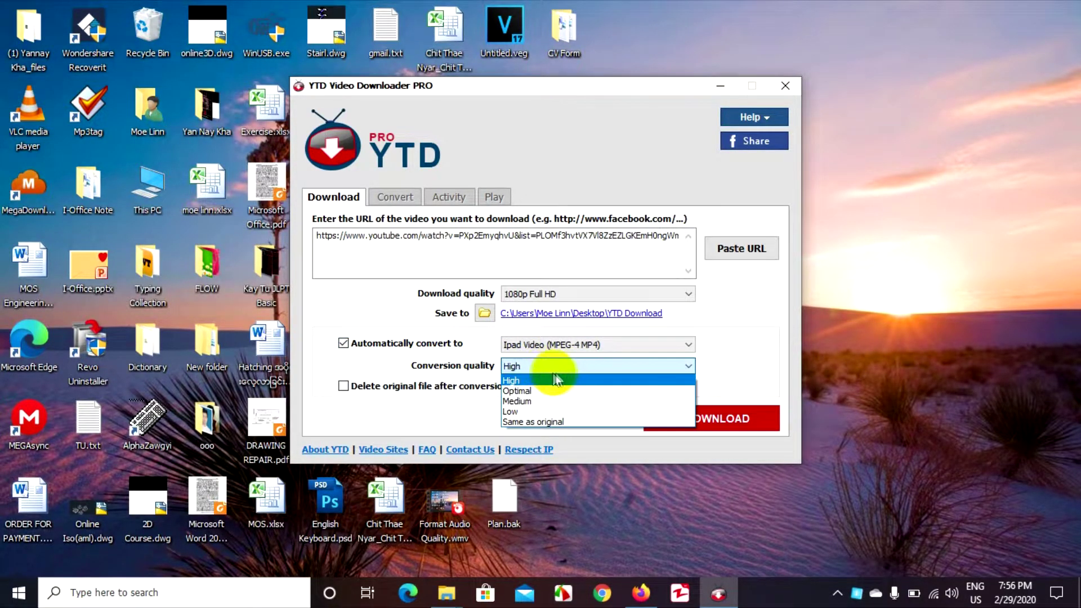
click(461, 360)
click(366, 344)
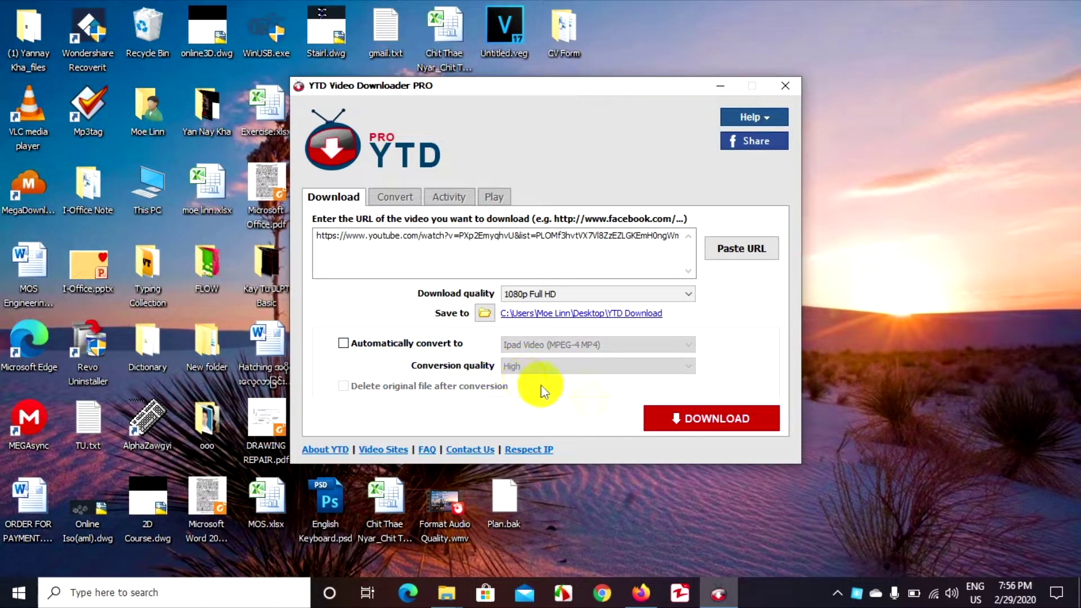
Start downloading all videos of the playlist and move the YTD Video Downloader window aside on the desktop
click(723, 422)
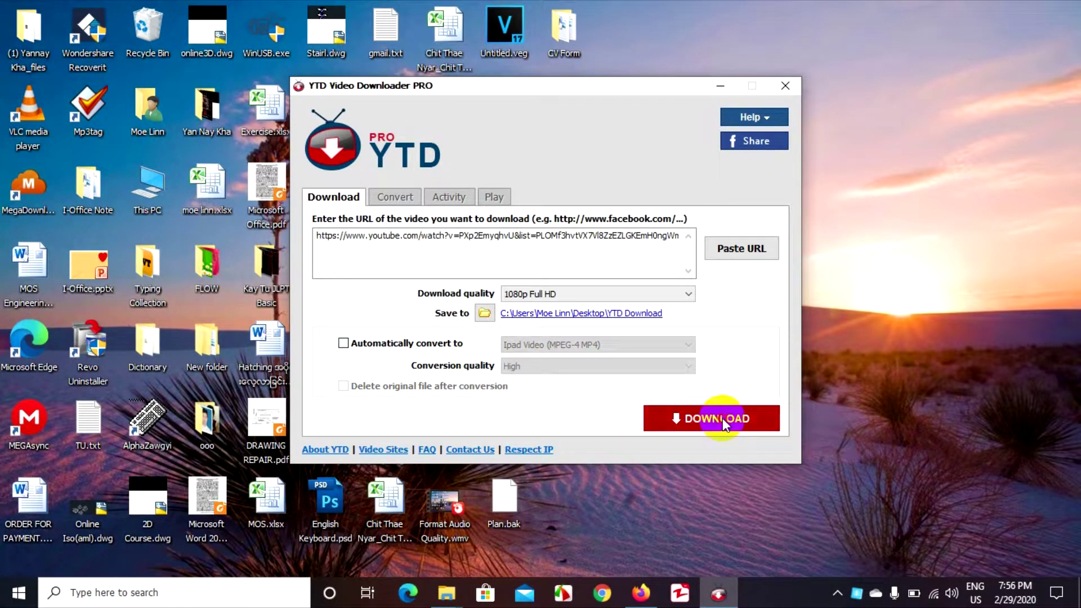
click(538, 381)
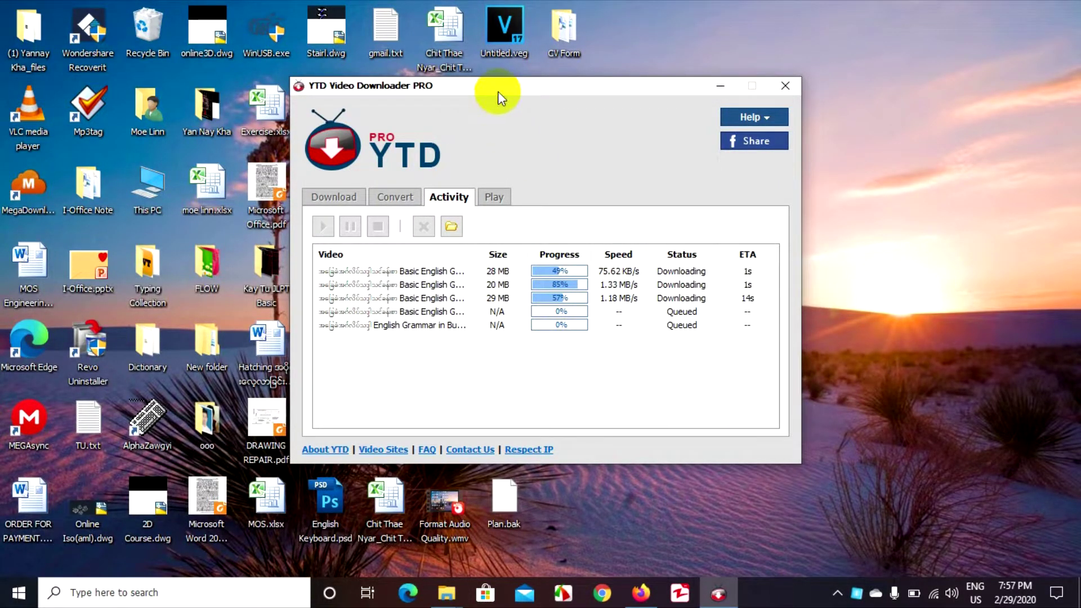
drag(498, 91, 586, 86)
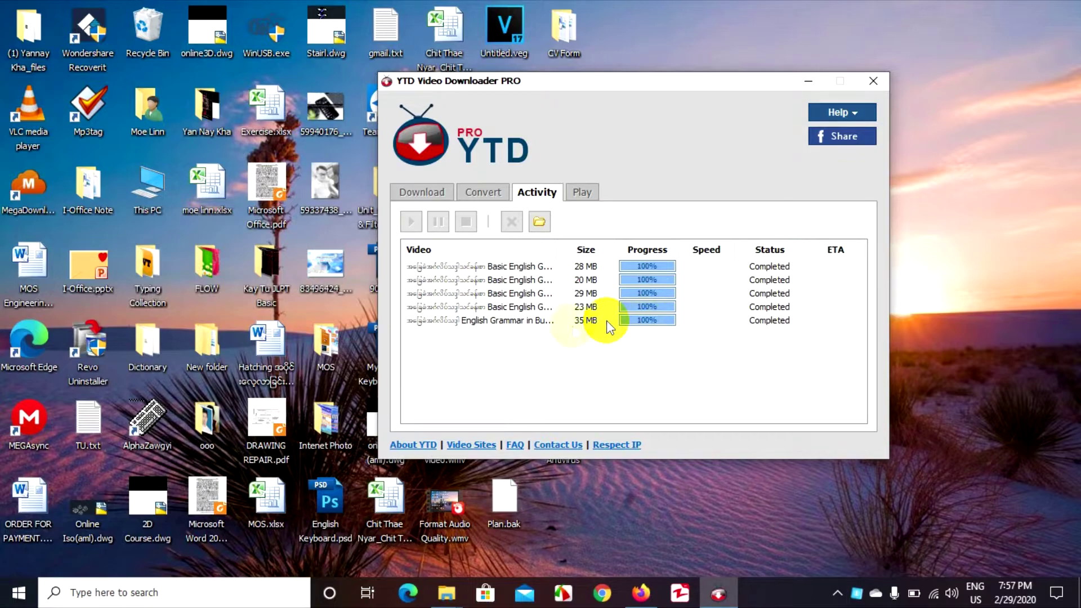
Select all completed downloads in the activity list and remove them from the list
click(518, 266)
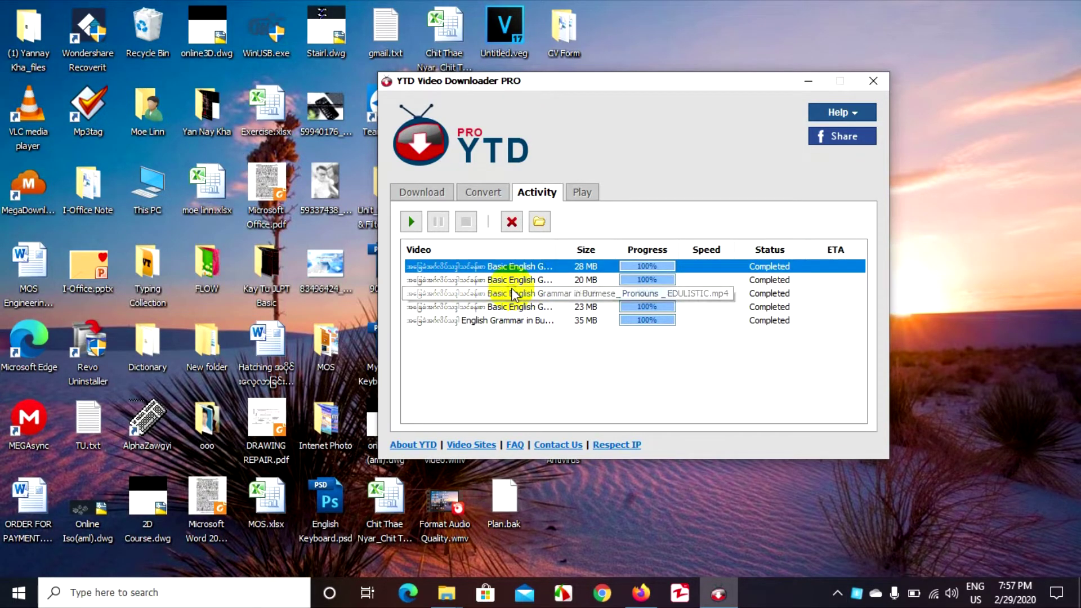
click(514, 293)
click(511, 280)
click(514, 321)
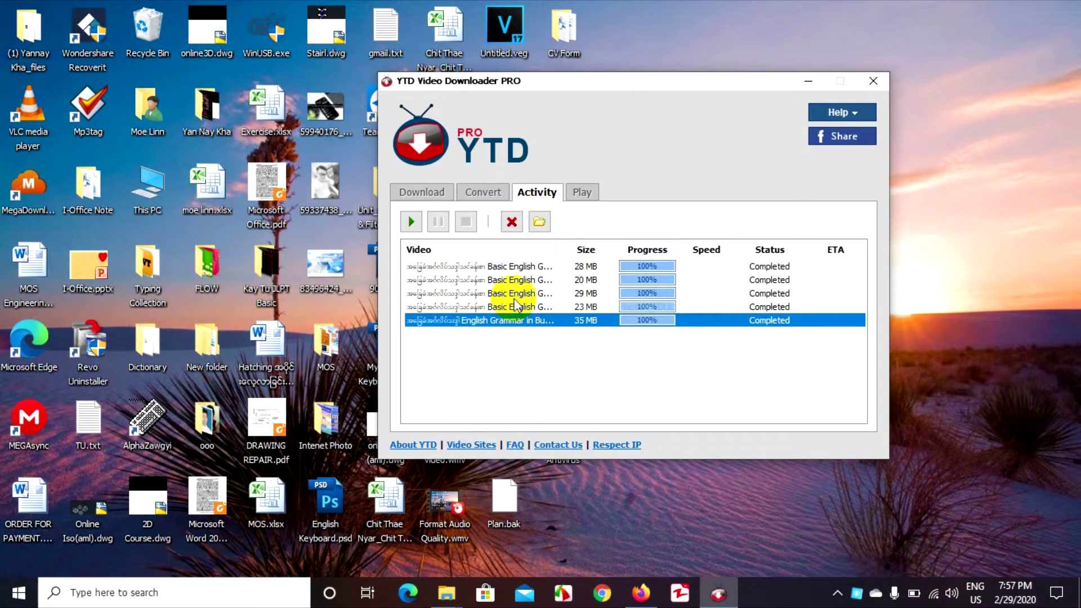
shift+click(517, 267)
click(563, 372)
click(516, 296)
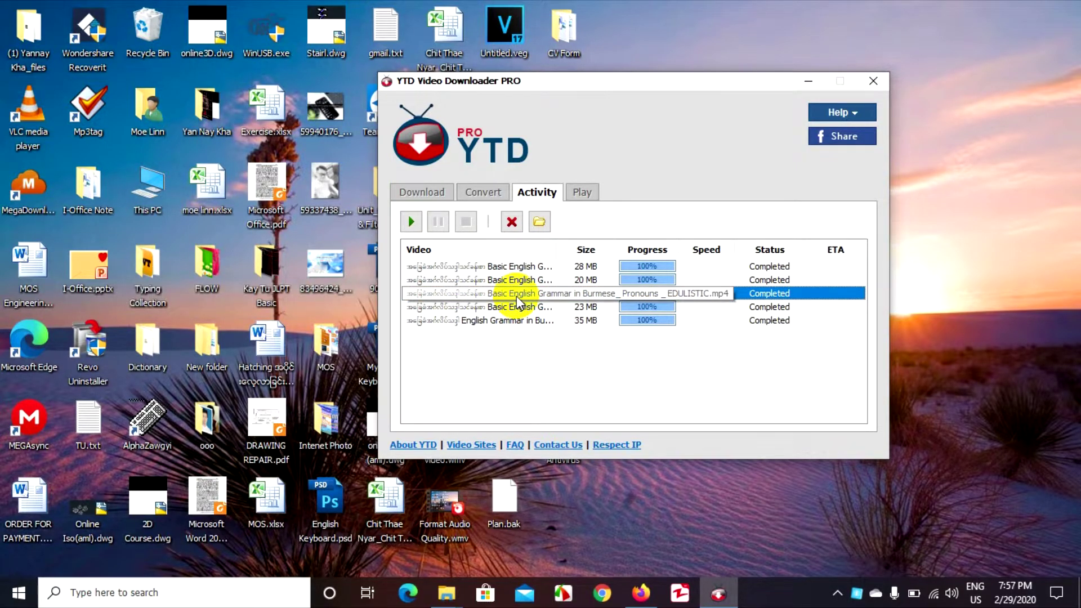
key(ctrl+a)
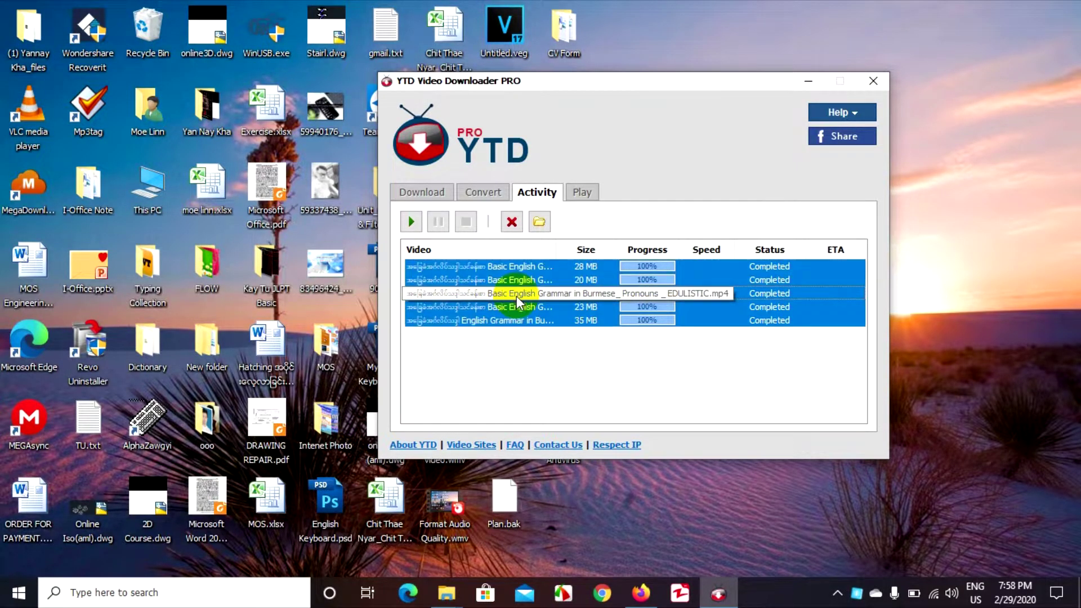
click(511, 222)
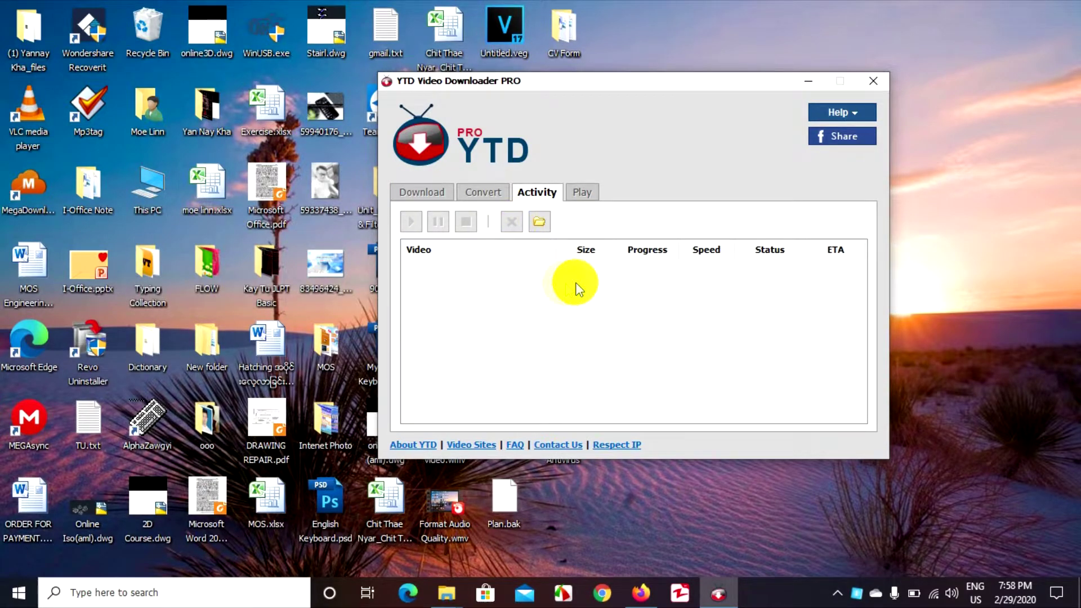
Minimize the YTD Video Downloader window and open the YTD Download folder on the desktop
click(808, 83)
right_click(776, 80)
click(816, 126)
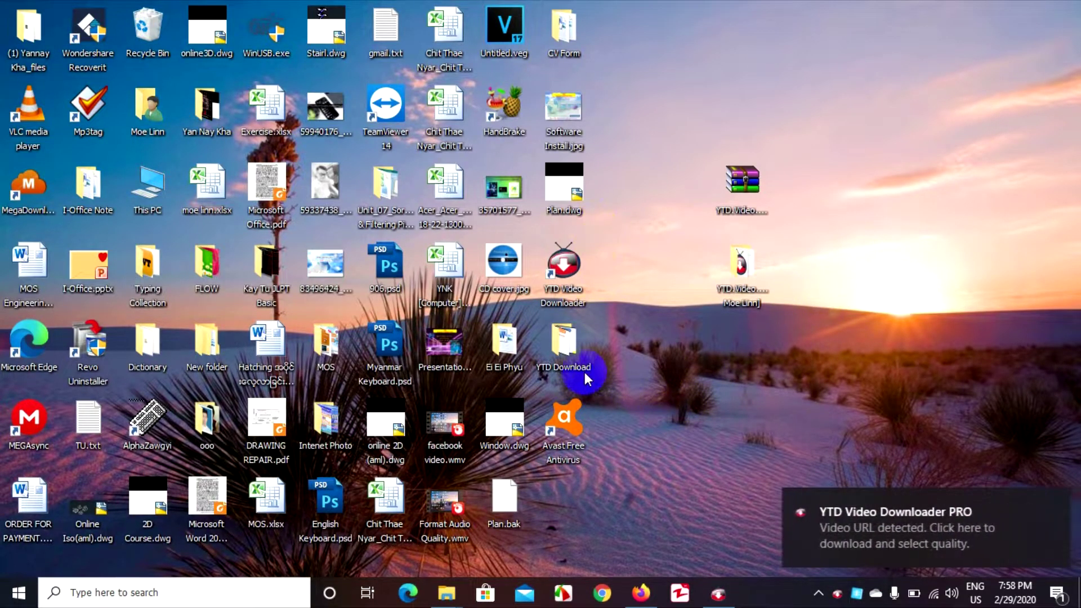
click(570, 426)
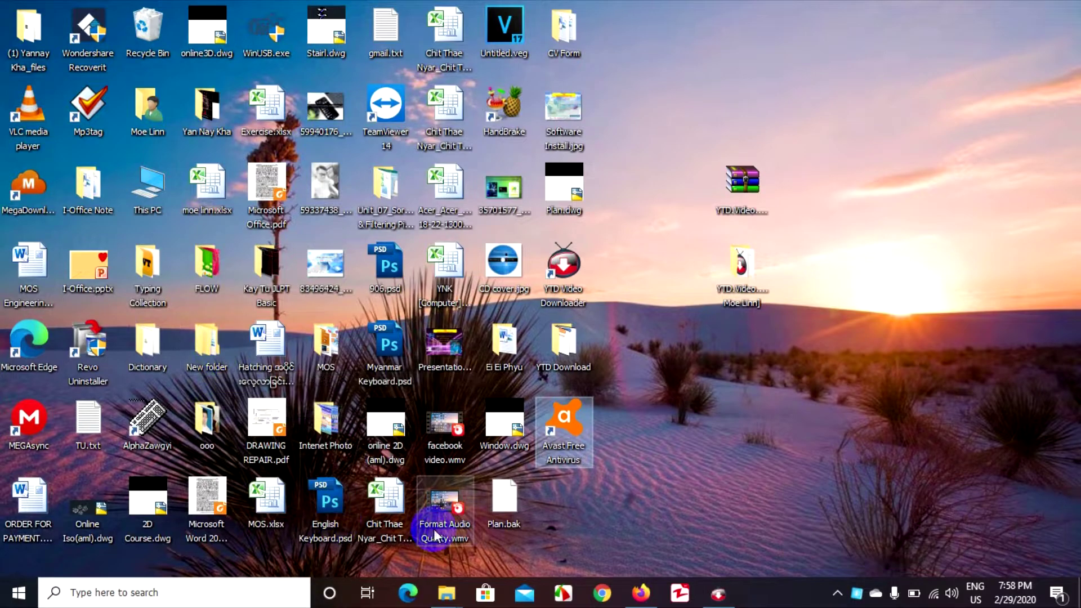
click(552, 358)
click(567, 357)
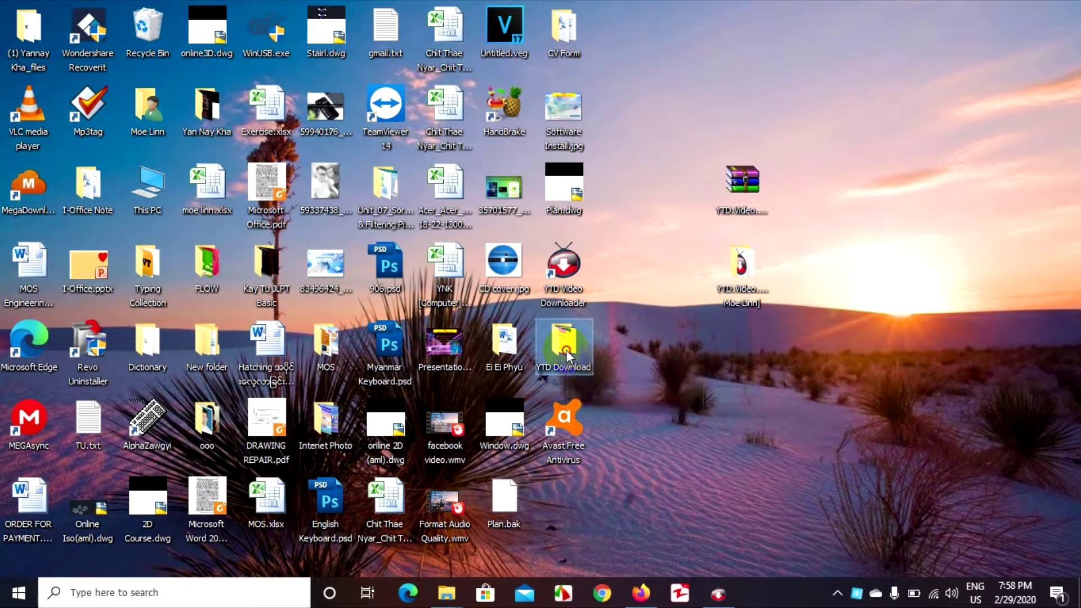
double_click(581, 362)
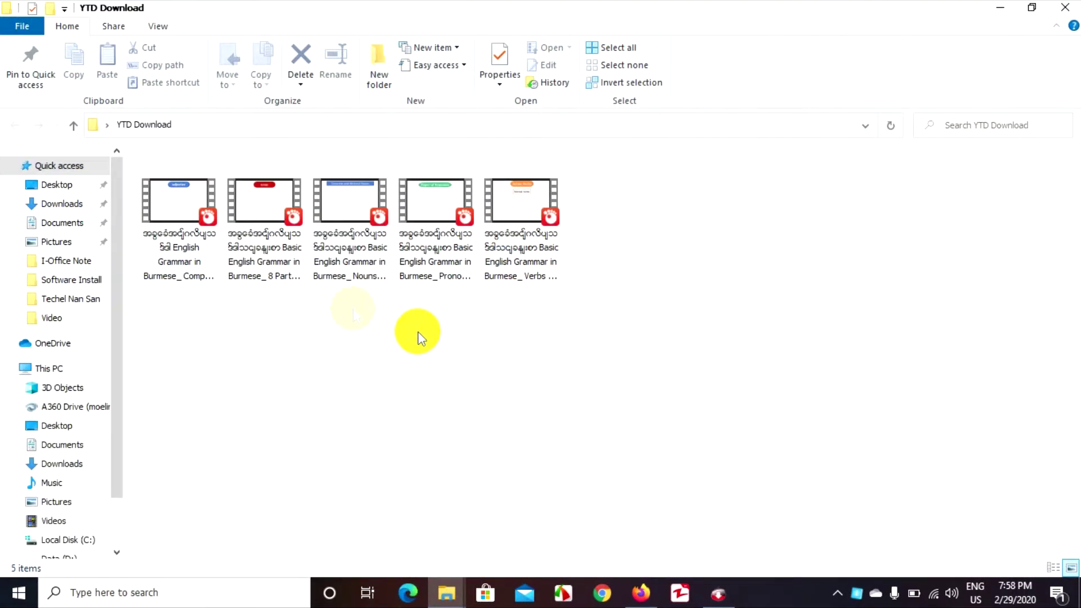
Check the downloaded playlist videos in the YTD Download folder by selecting each one in turn
click(188, 194)
click(254, 205)
click(346, 209)
click(428, 213)
click(509, 214)
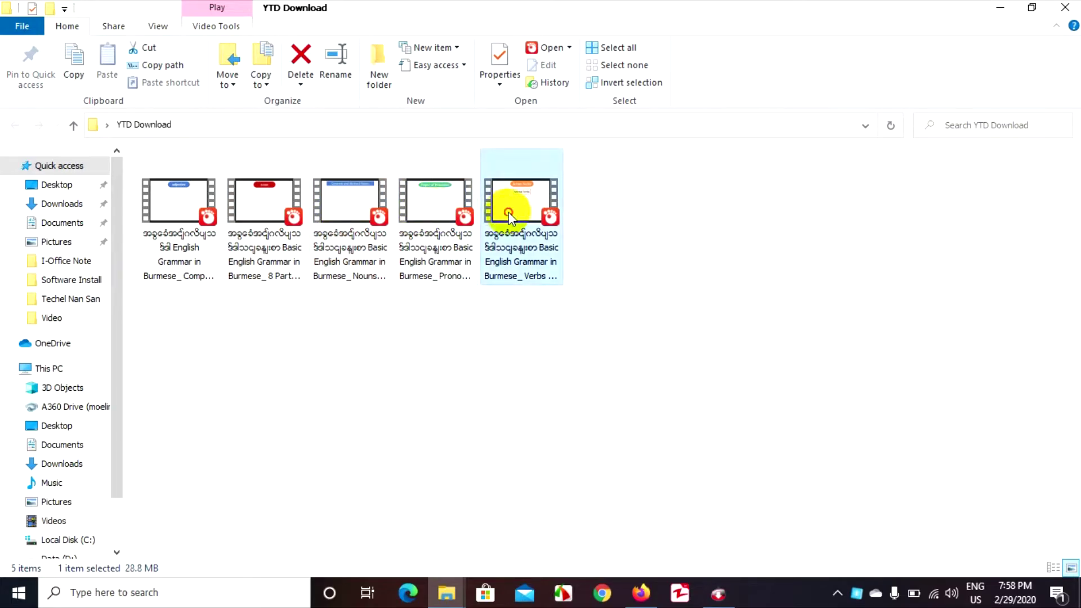
Switch to Firefox, return to the Edulistic English Channel's playlists page, and close the mini player to browse the playlists
click(640, 592)
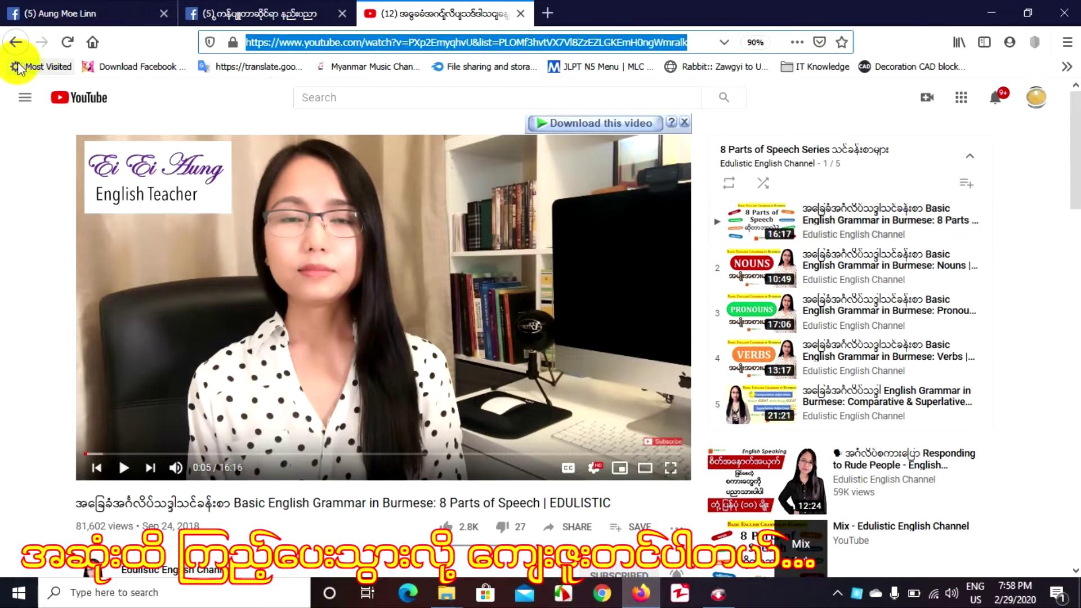
click(15, 41)
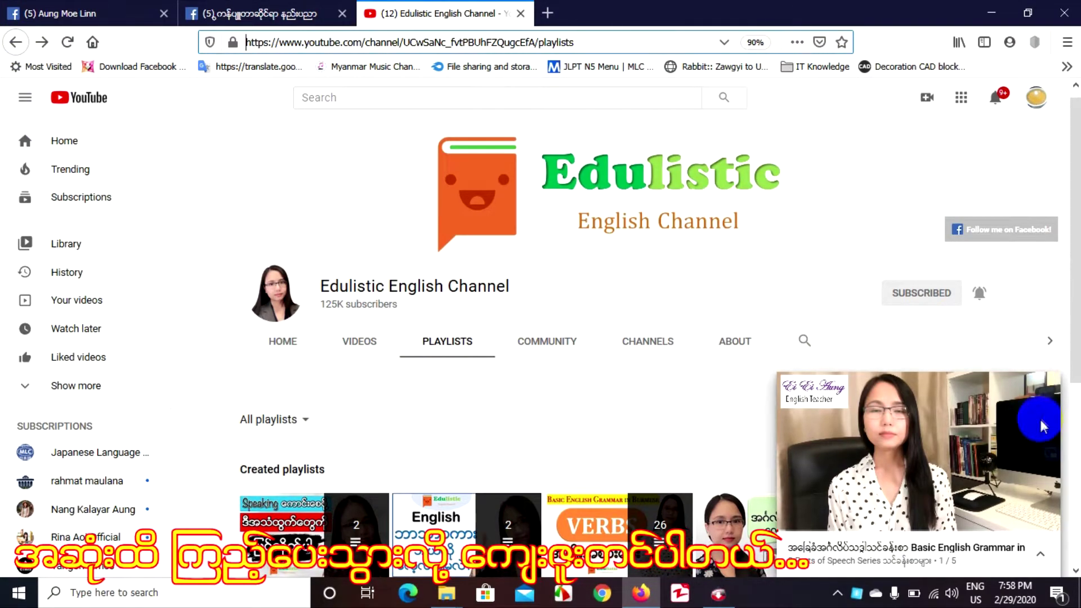
click(1047, 385)
scroll(625, 439, down, 1)
scroll(619, 436, down, 3)
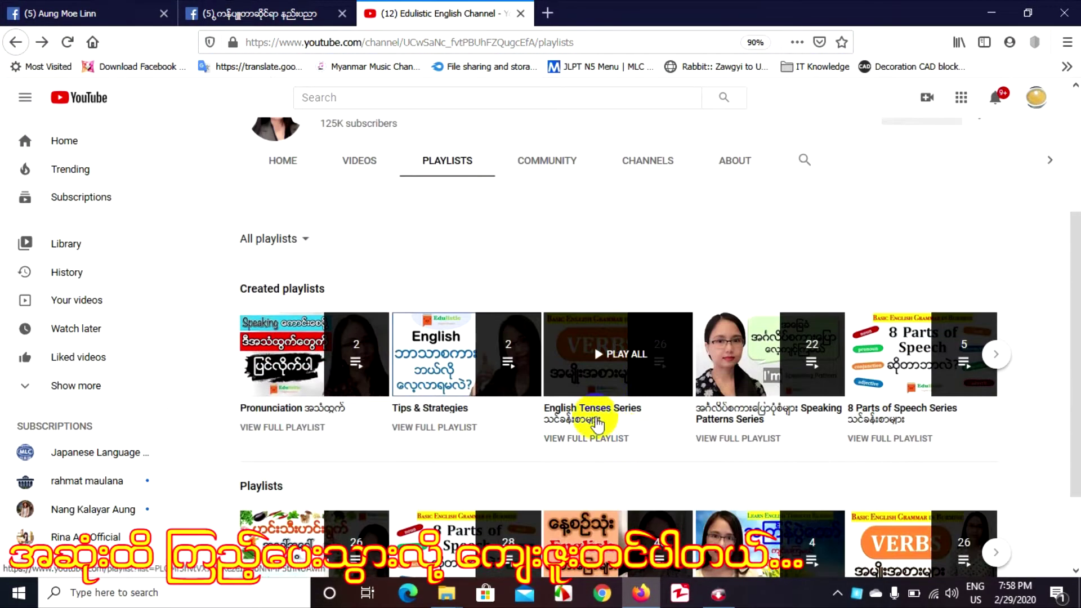
scroll(542, 425, down, 2)
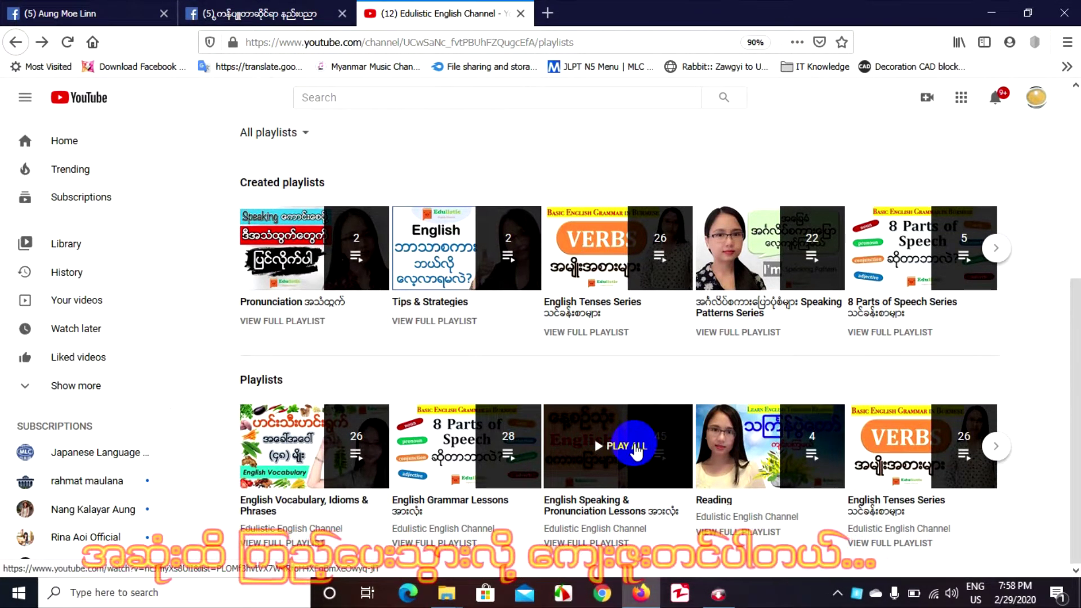
Open the English Speaking & Pronunciation Lessons playlist, pause its first video, and look over the video page
click(635, 448)
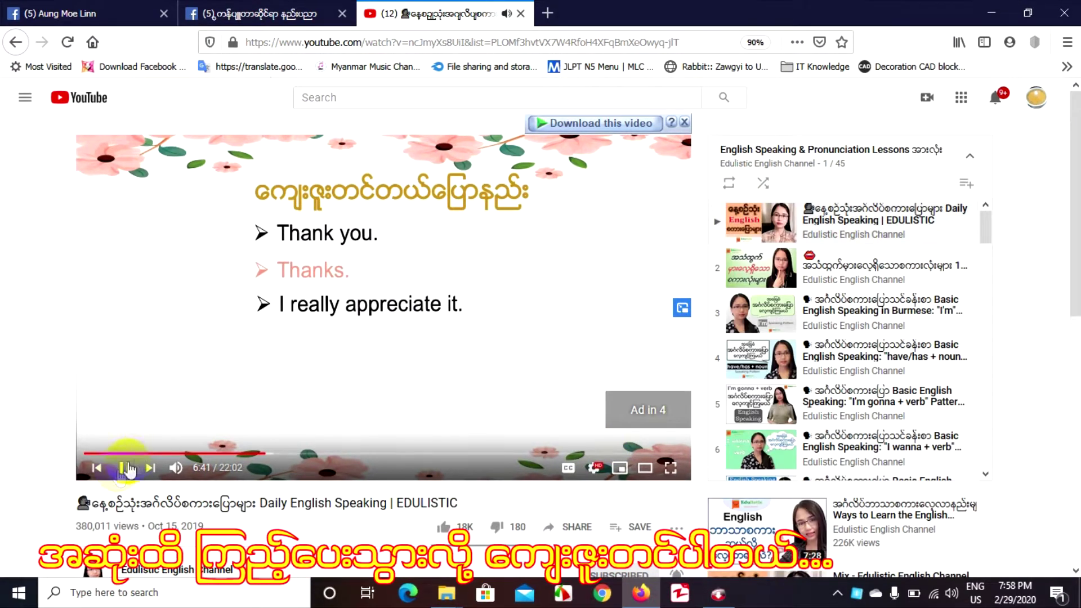
click(121, 471)
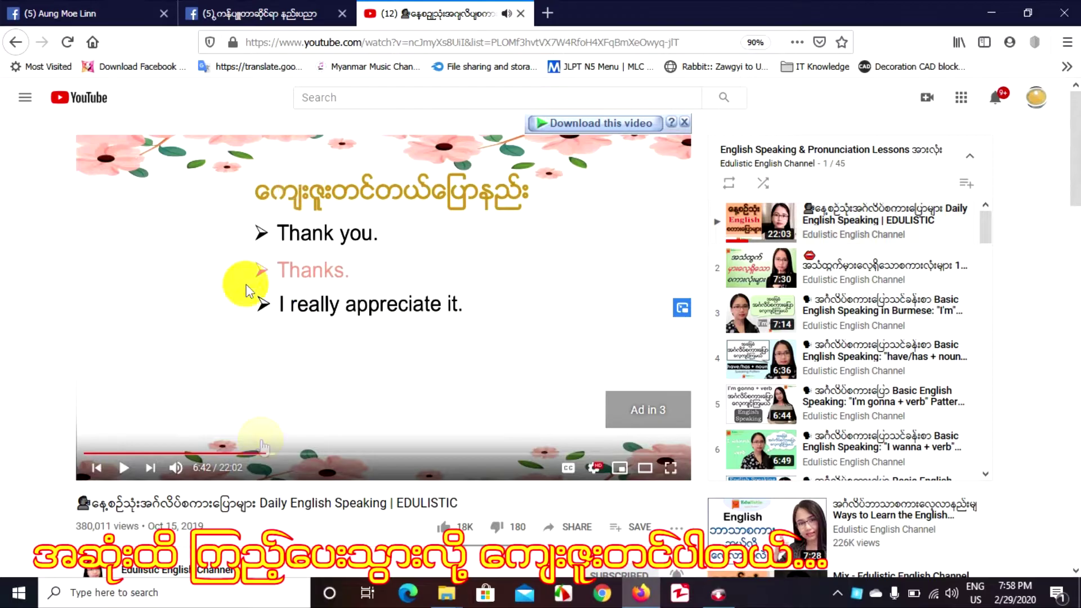
scroll(248, 442, down, 3)
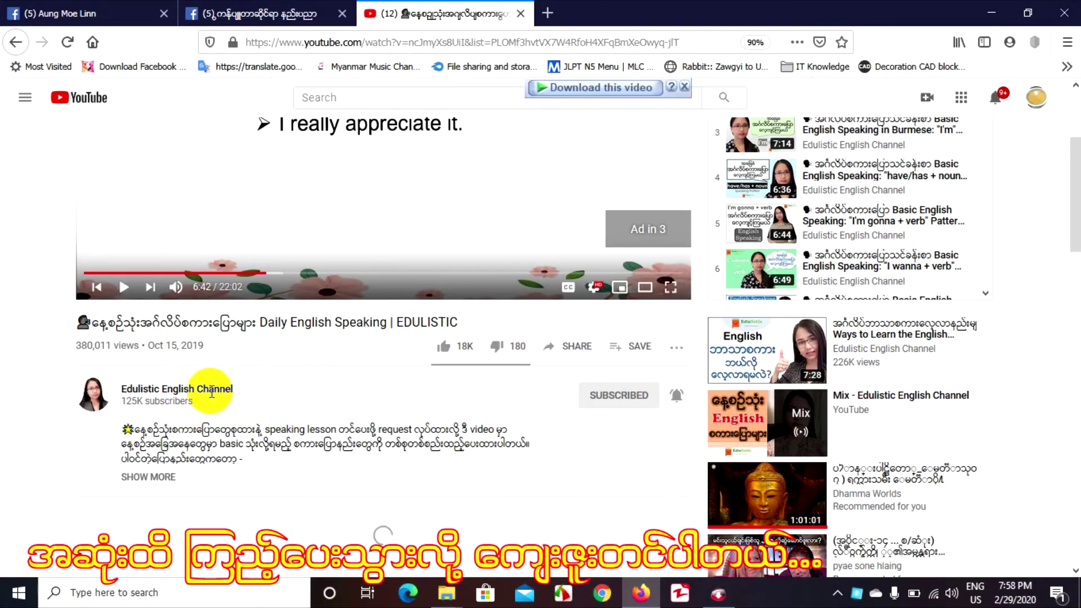
scroll(239, 423, up, 3)
scroll(281, 394, down, 3)
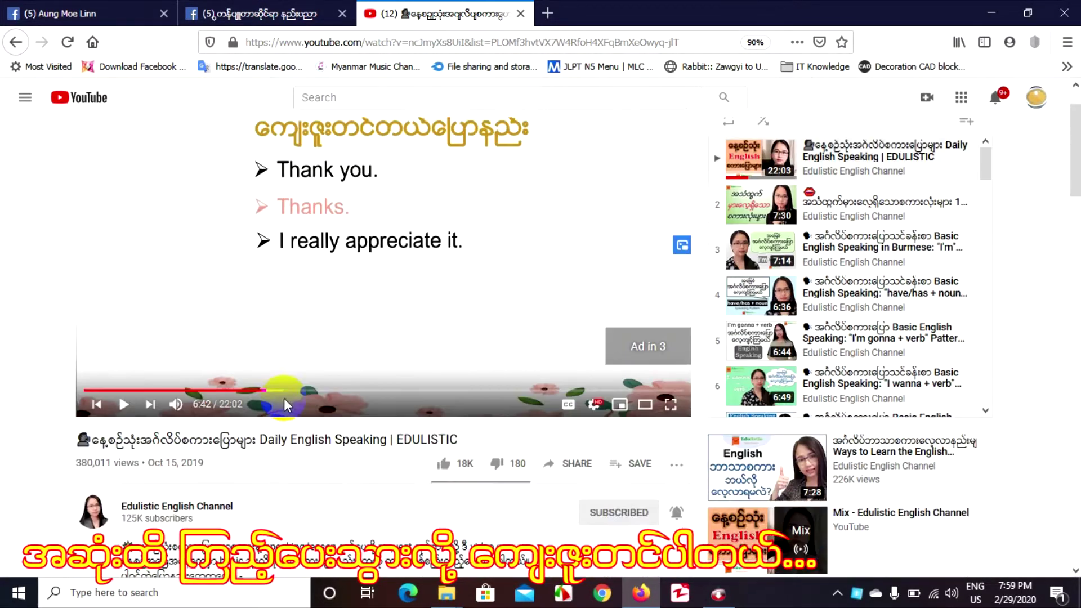